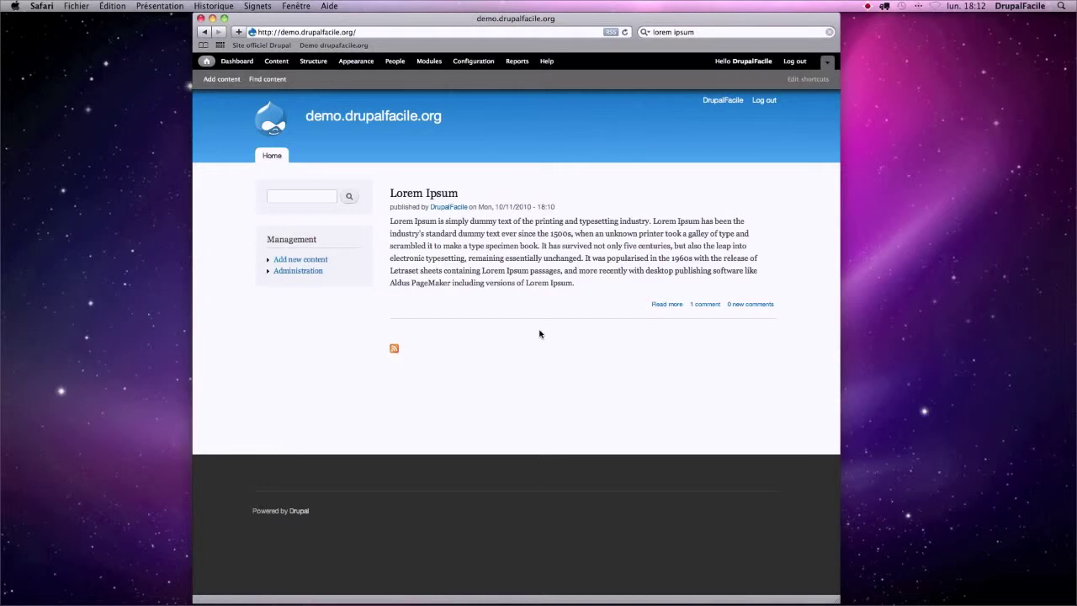
- Open the Lorem Ipsum article and scroll to its existing comment and the Add new comment form
click(444, 193)
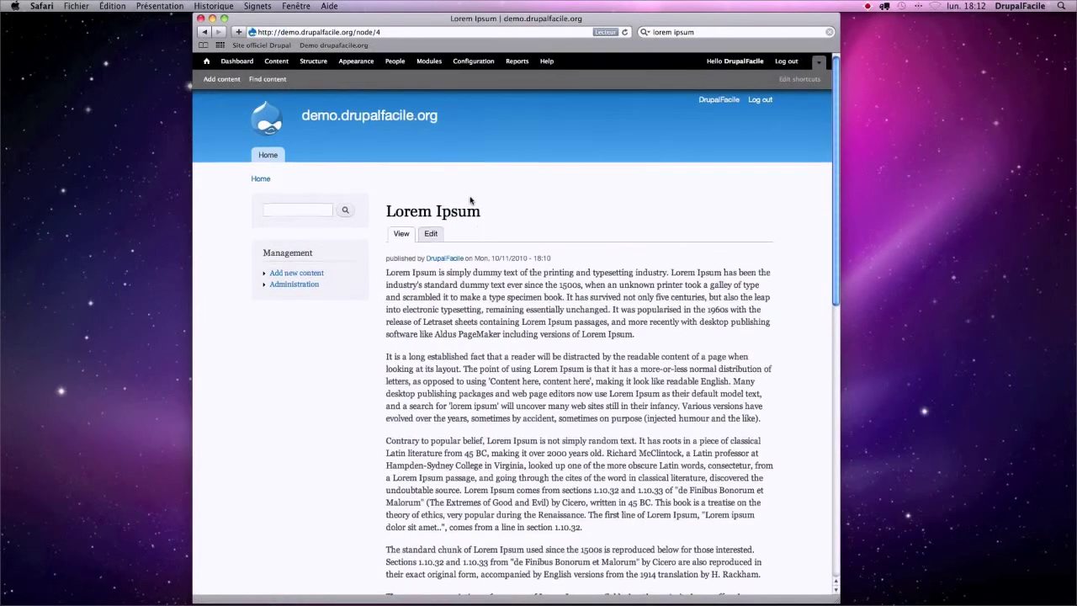
scroll(469, 199, down, 3)
scroll(469, 199, down, 10)
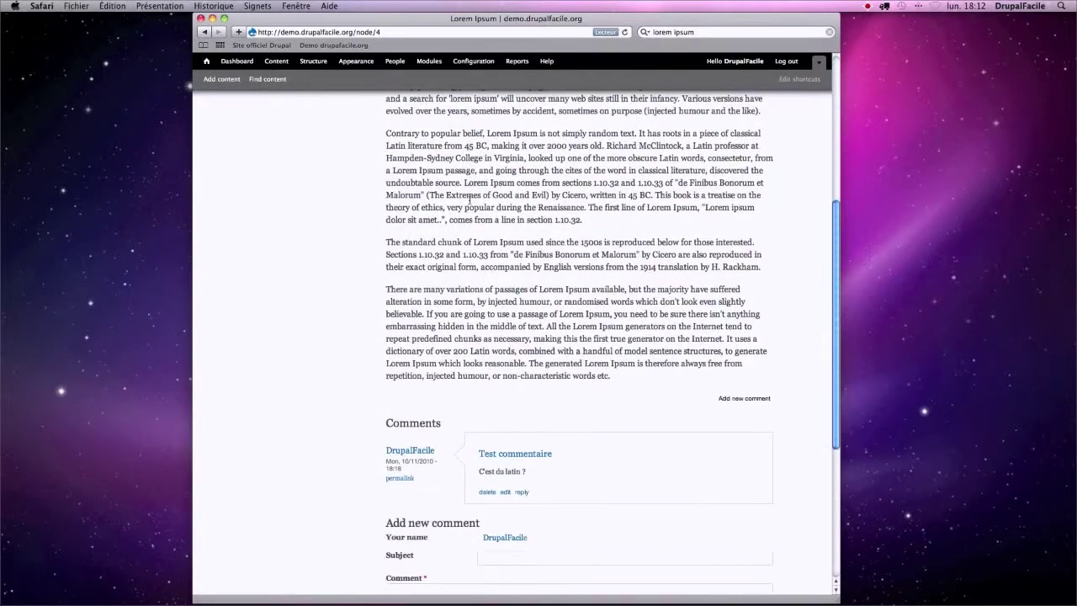
scroll(471, 202, down, 3)
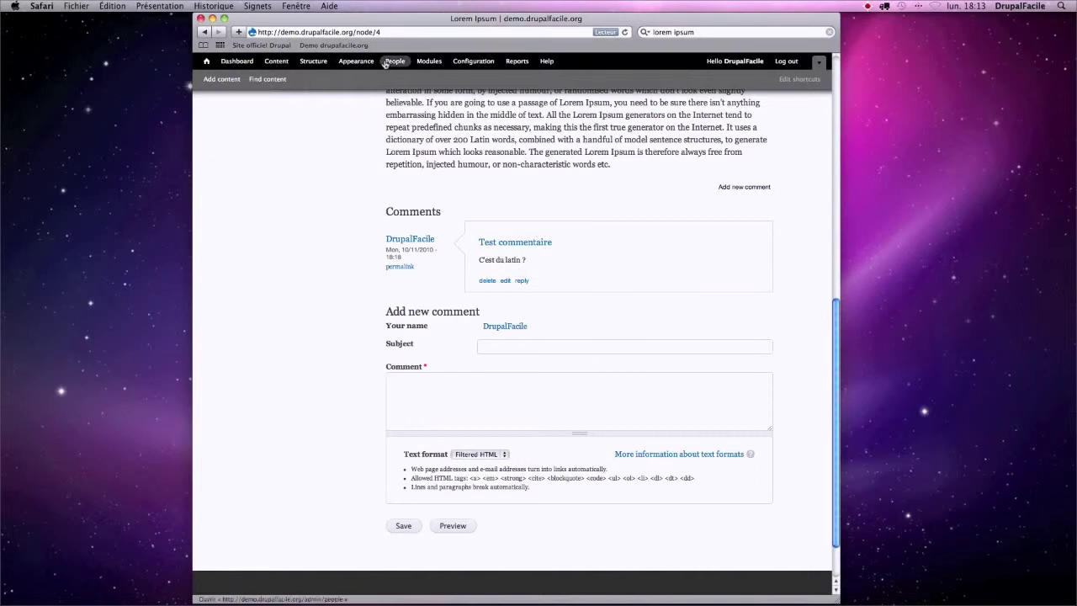
click(314, 61)
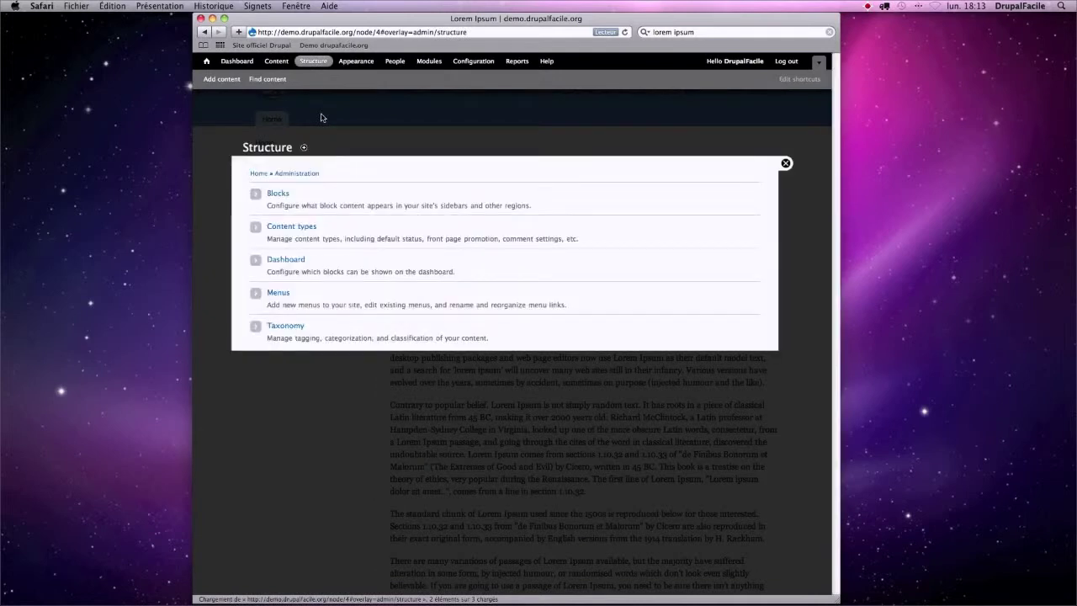
- Go to the Article content type's Comment fields list and begin a new field label
click(309, 226)
click(612, 245)
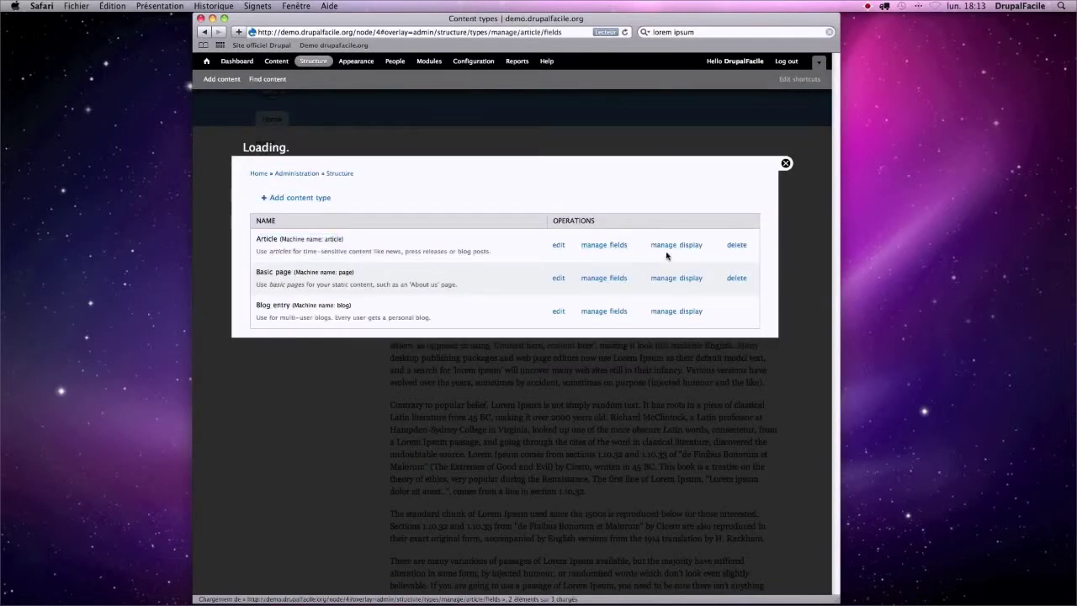
click(648, 148)
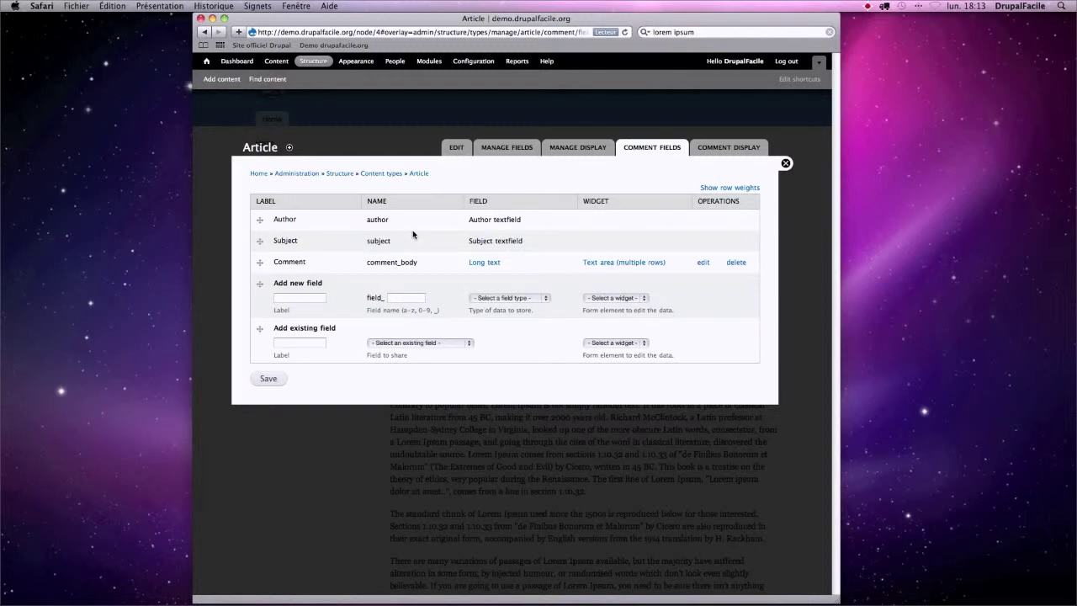
drag(294, 220, 273, 263)
click(295, 312)
- Create a Text comment field labelled 'Site web' with machine name 'website'
text(Site web)
key(Tab)
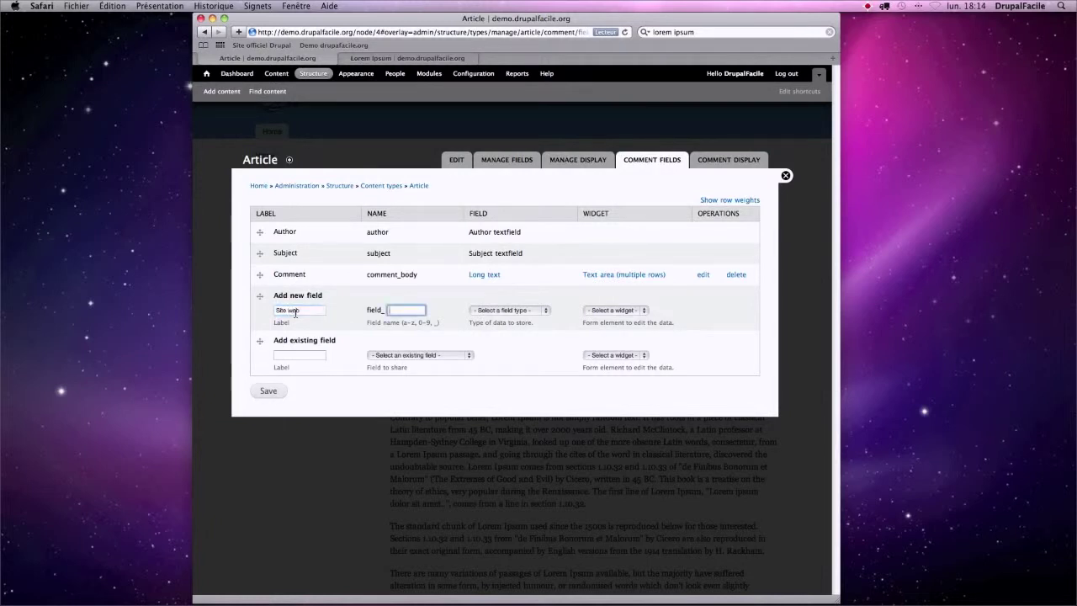
text(website)
click(509, 310)
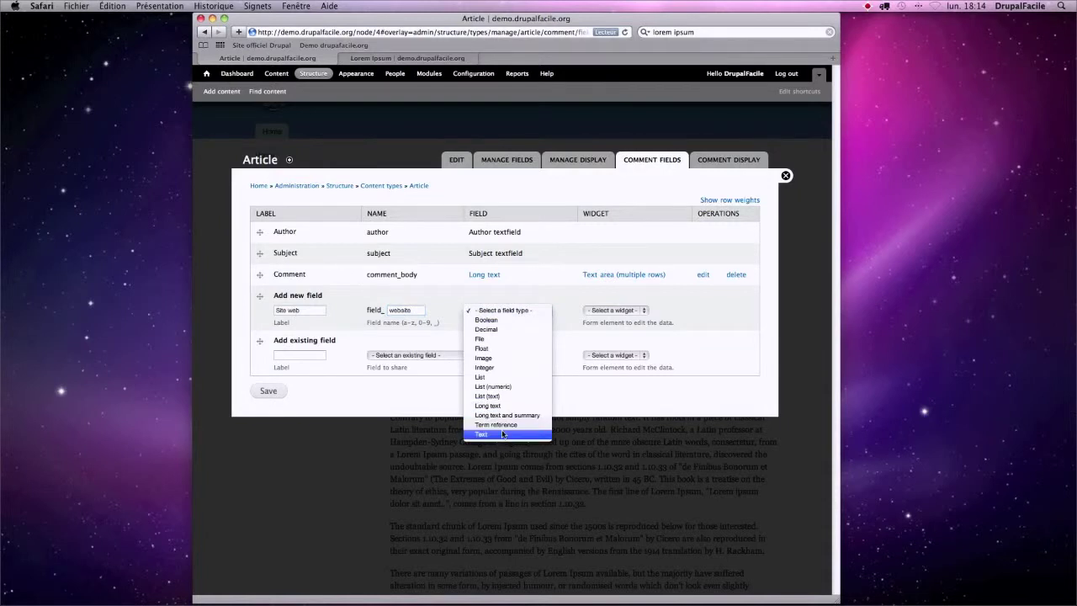
click(503, 434)
click(283, 393)
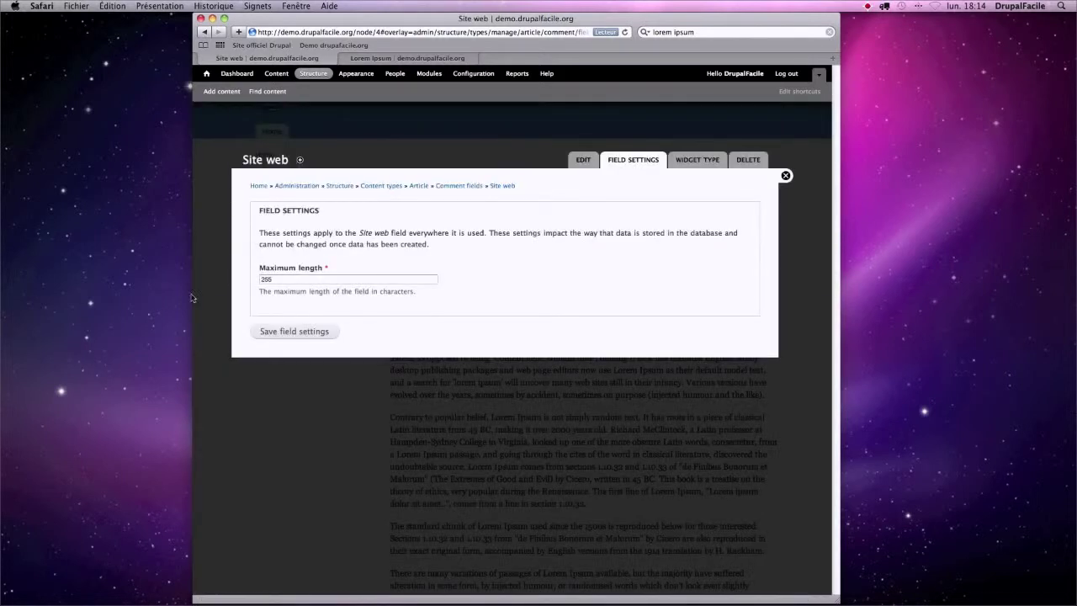
- Set the Site web field's maximum length to 100 and save its settings, keeping Plain text
key(Tab)
text(100)
click(309, 333)
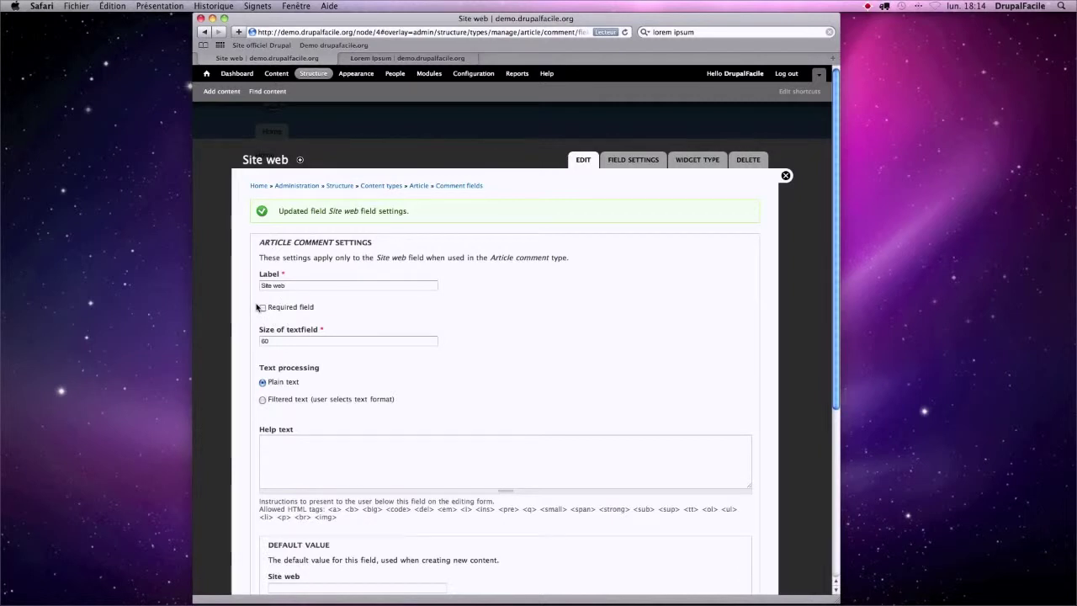
scroll(250, 308, down, 3)
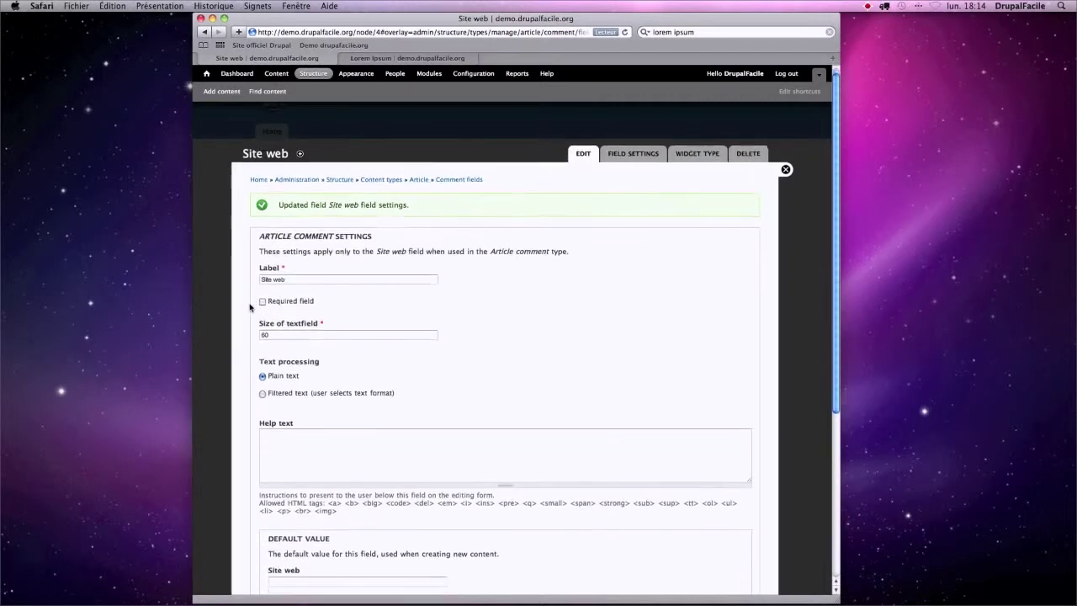
drag(307, 305, 268, 307)
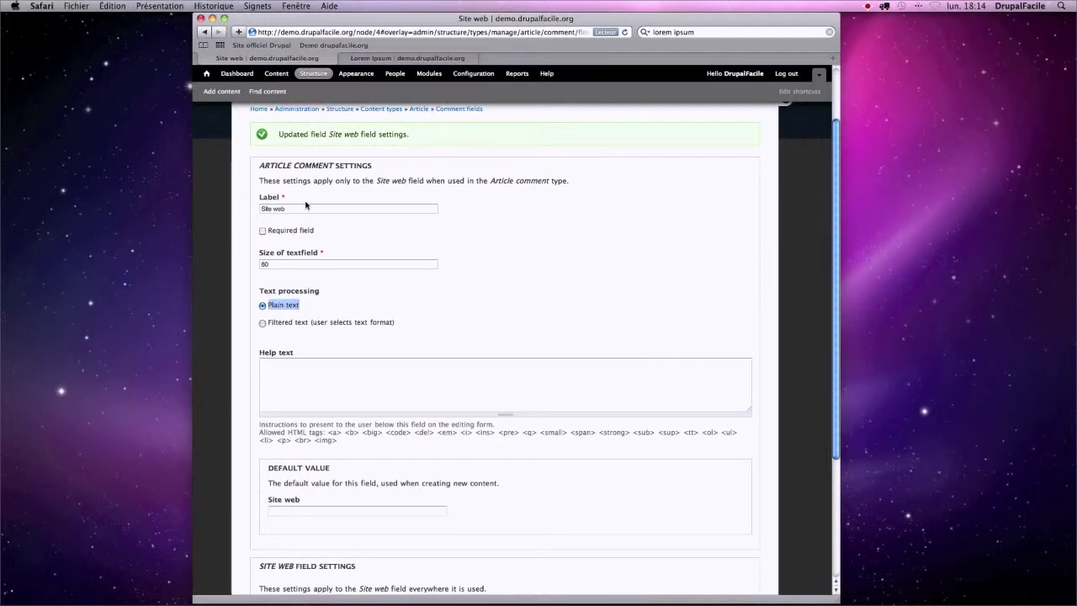
scroll(329, 329, down, 5)
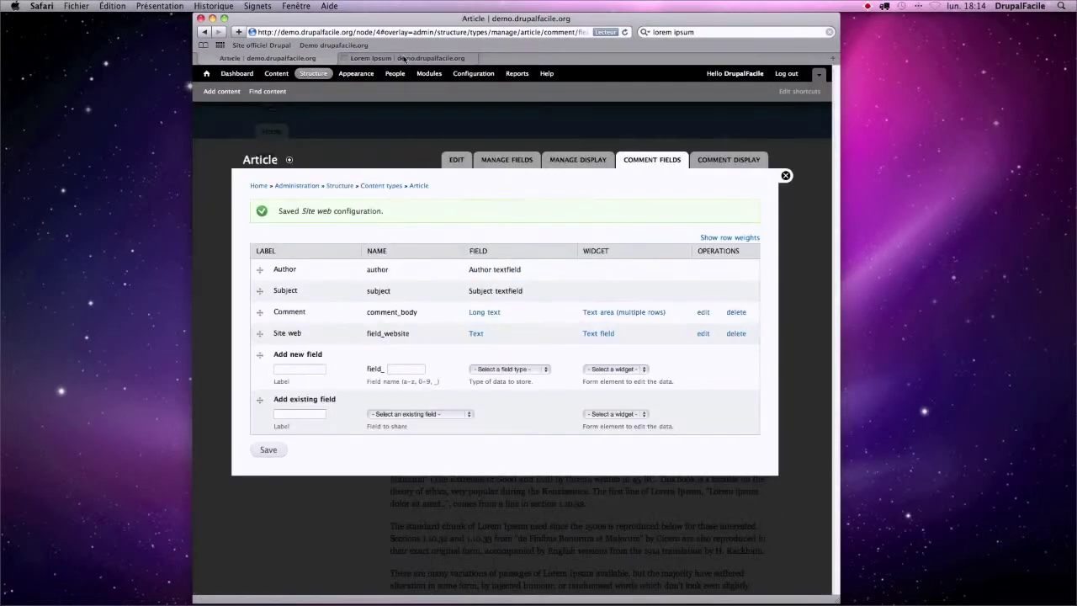
- Reload the Lorem Ipsum article to try the new Site web input, then return to comment fields
click(405, 58)
key(super+r)
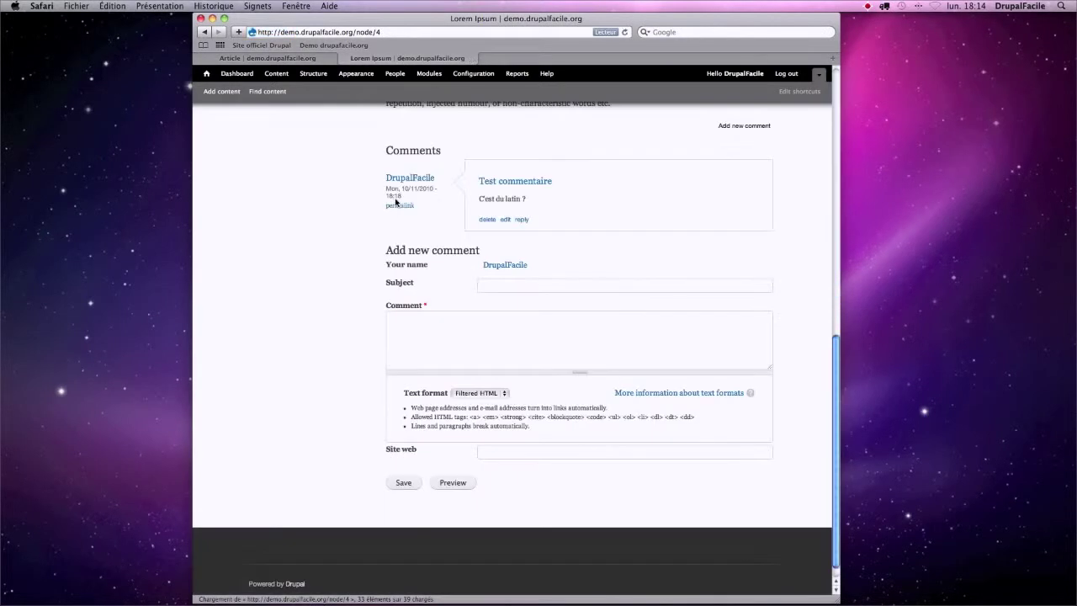
drag(385, 450, 394, 451)
click(421, 451)
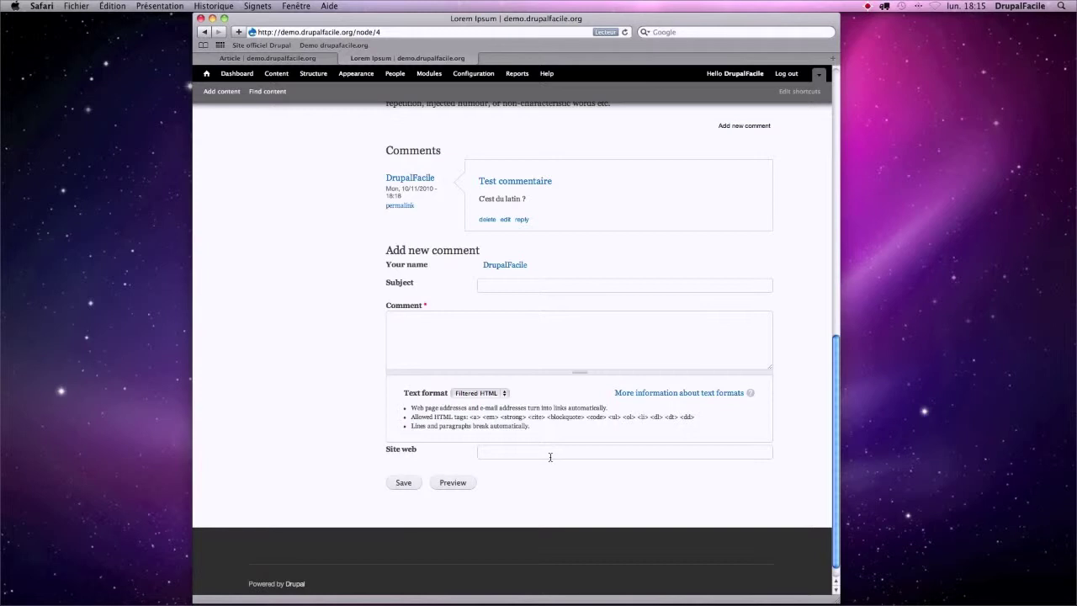
click(269, 58)
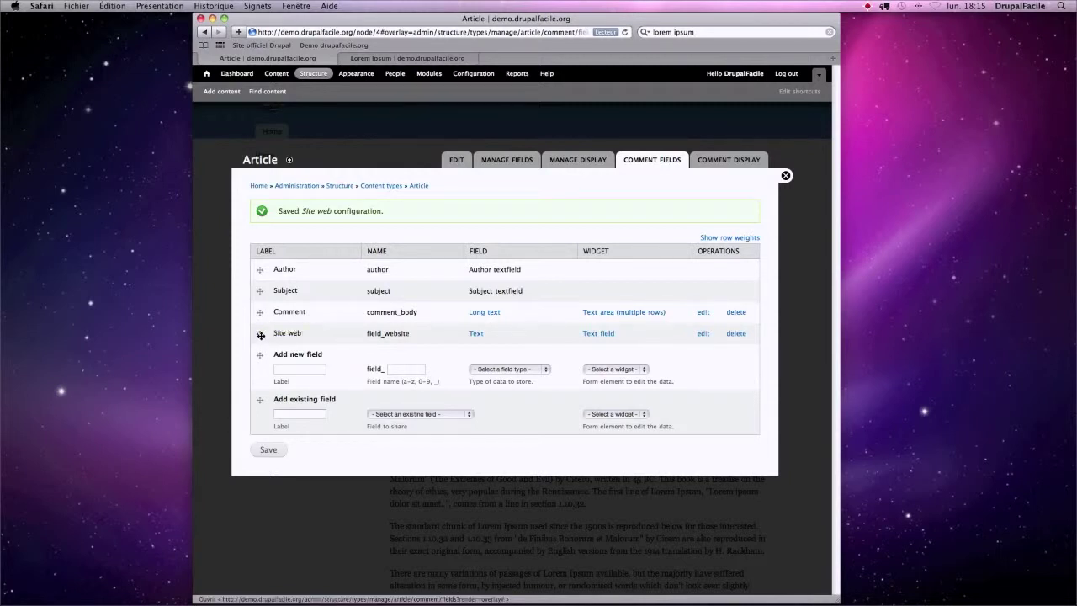
- Move Site web under Author in the comment fields, save, and check the article's comment form
drag(261, 335, 561, 257)
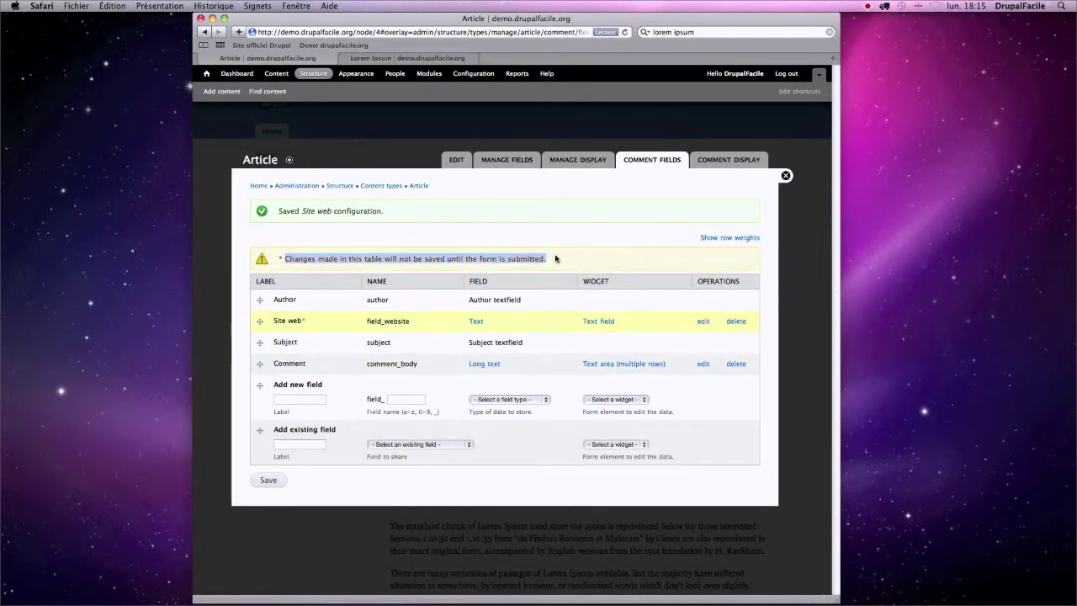
click(266, 483)
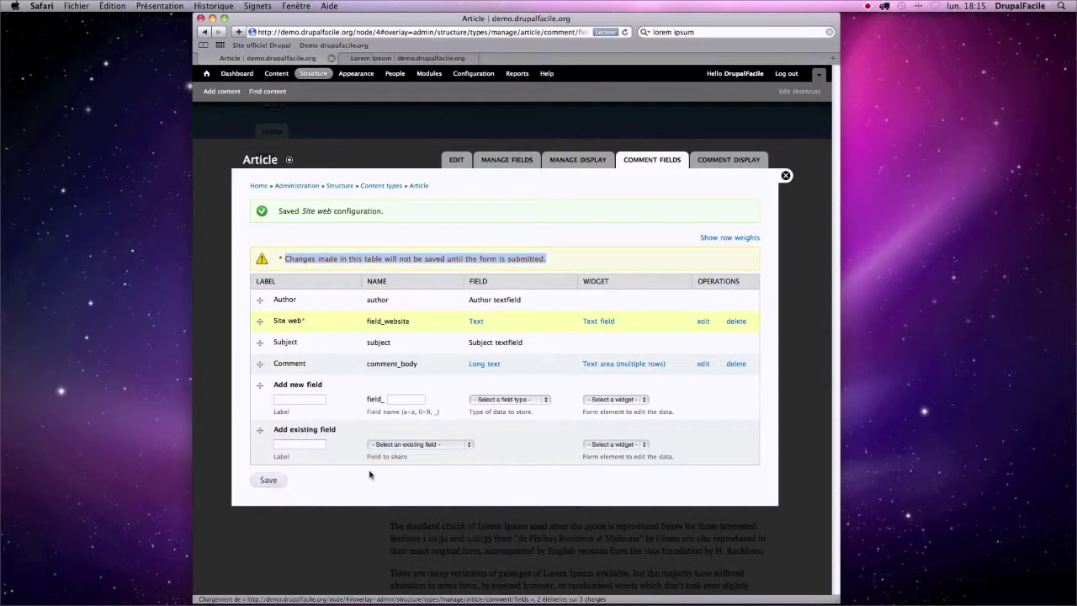
click(389, 58)
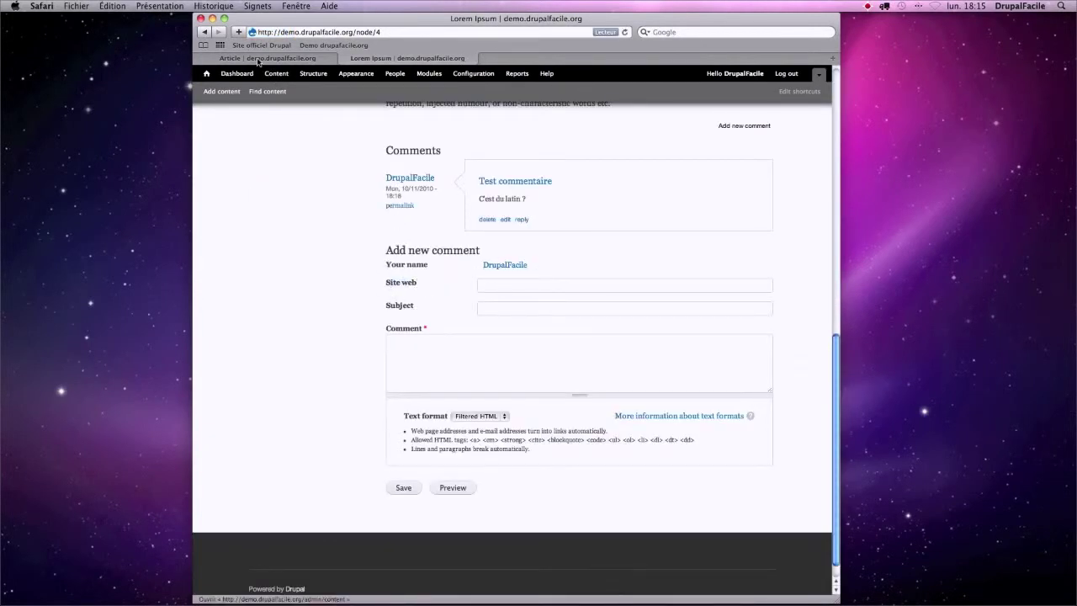
key(ctrl+shift+Tab)
- Open the Article content type's edit form at its Comment settings
click(729, 159)
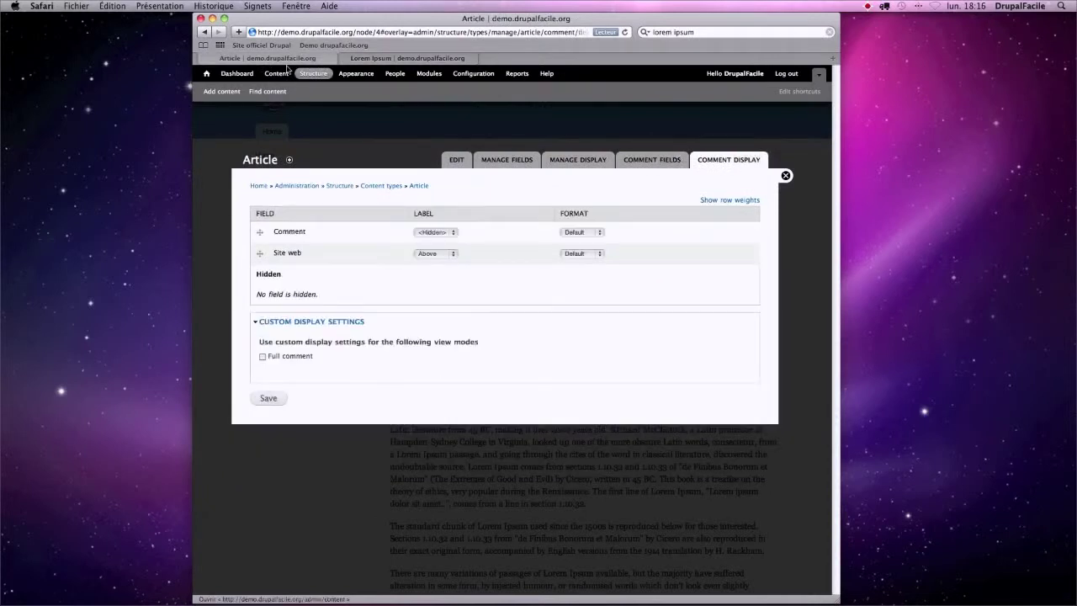
click(308, 73)
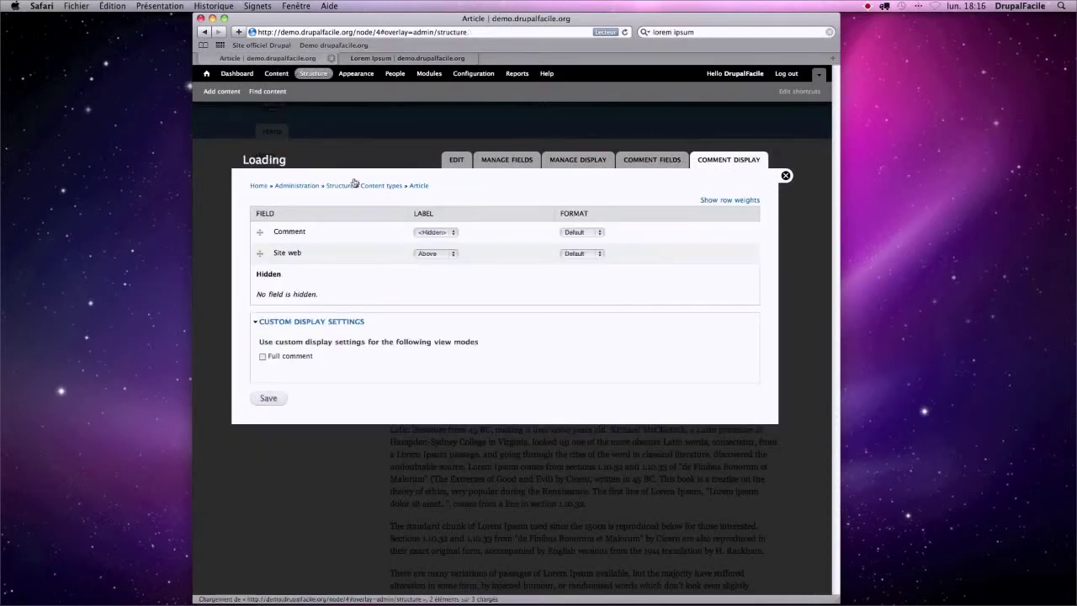
click(290, 240)
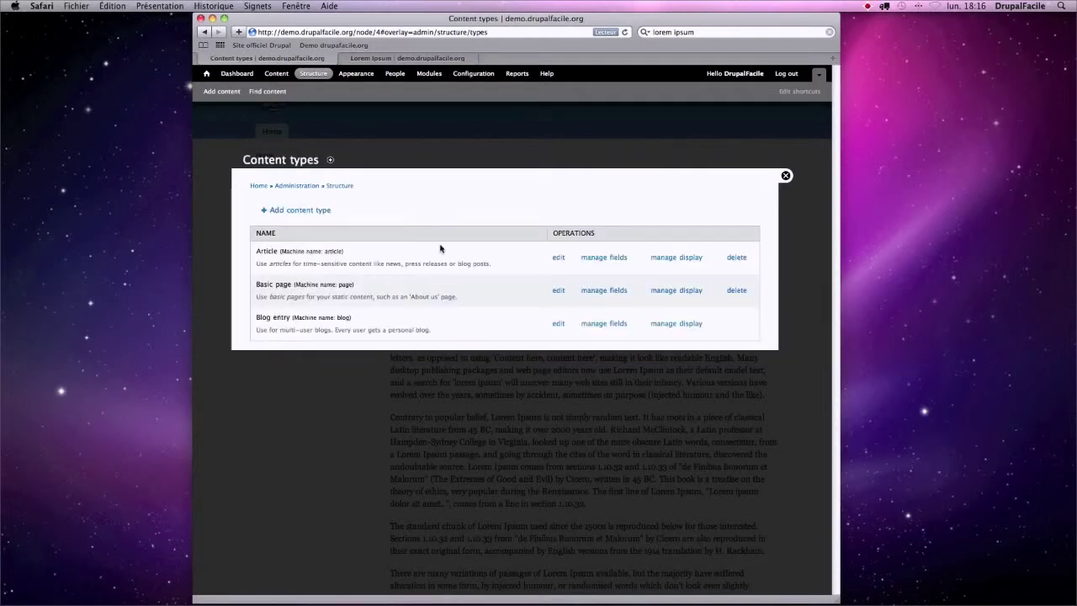
click(559, 258)
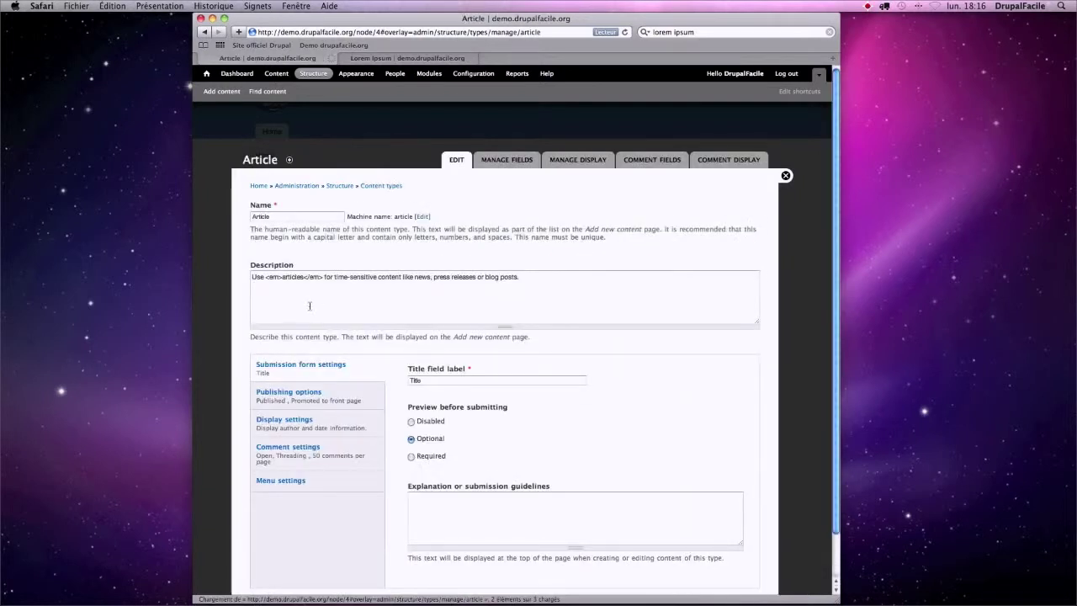
click(283, 448)
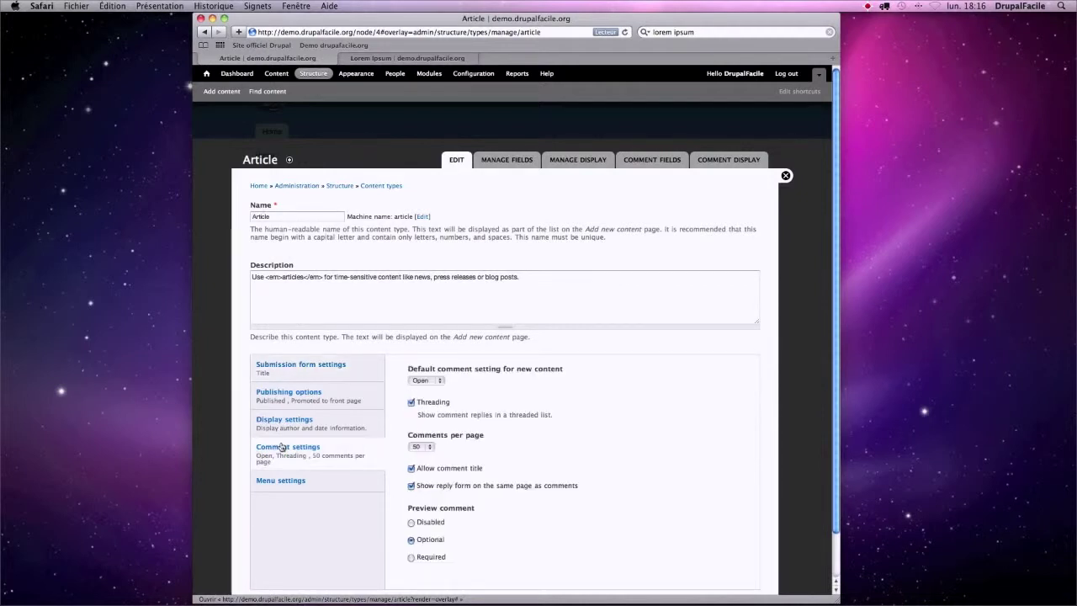
scroll(520, 418, down, 3)
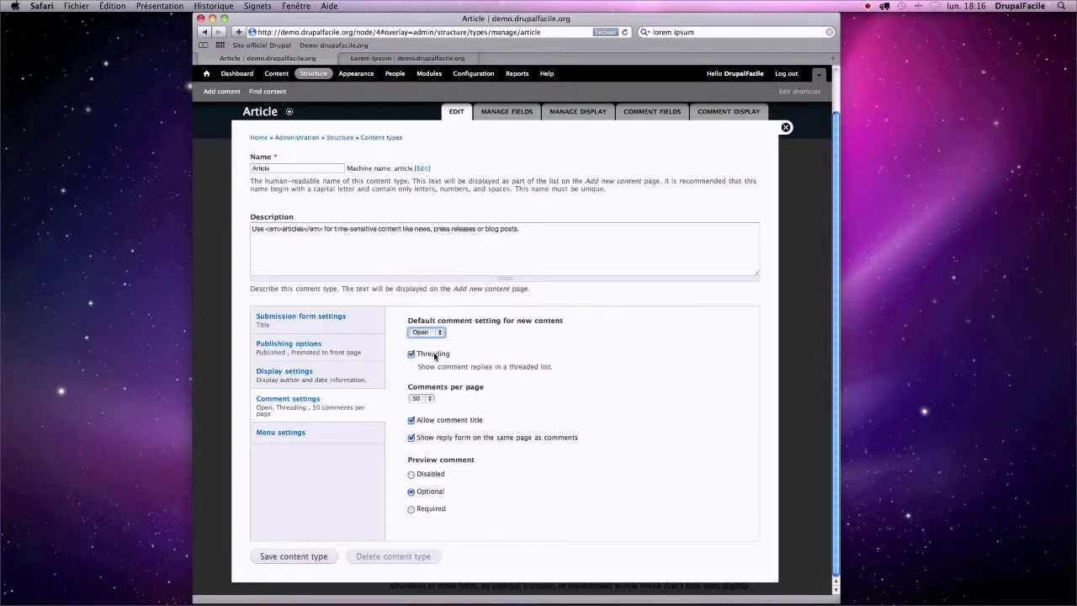
- Uncheck Allow comment title, set Preview comment to Required, and save the Article type
drag(453, 356, 415, 356)
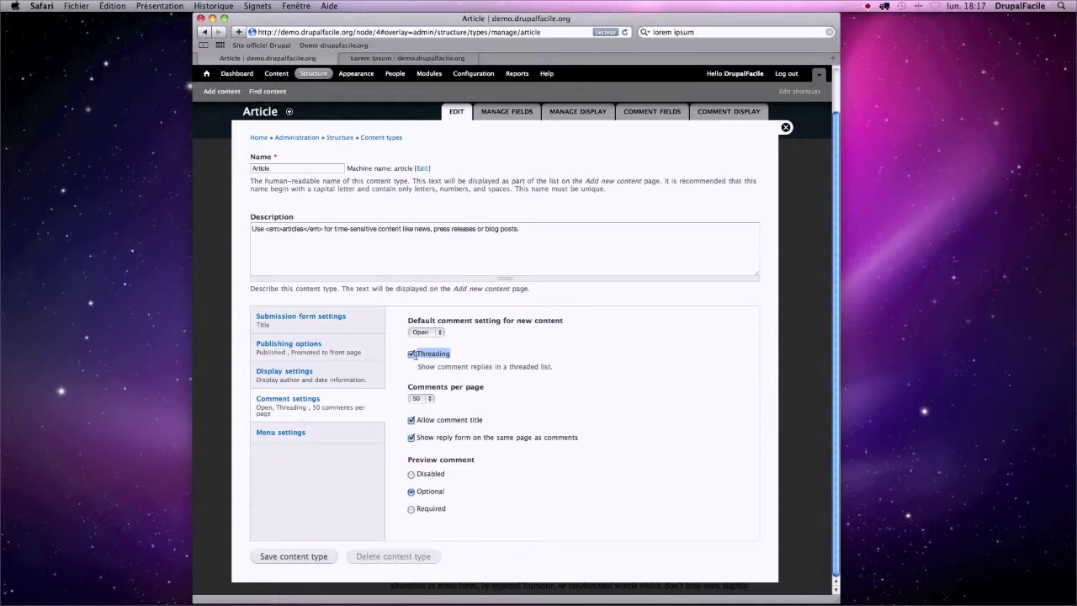
drag(484, 420, 418, 423)
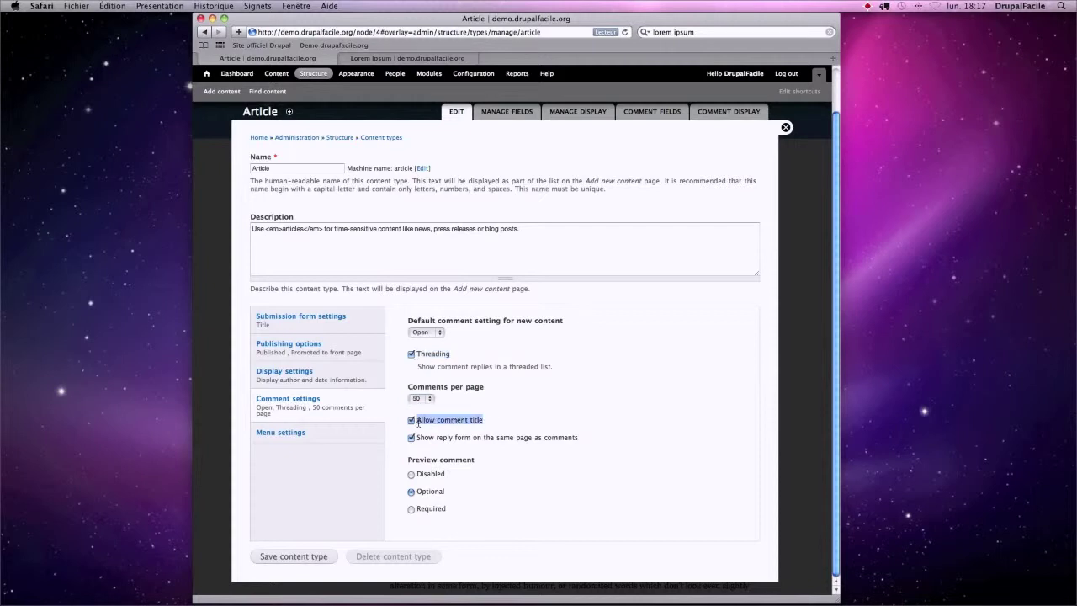
click(411, 421)
drag(584, 441, 417, 439)
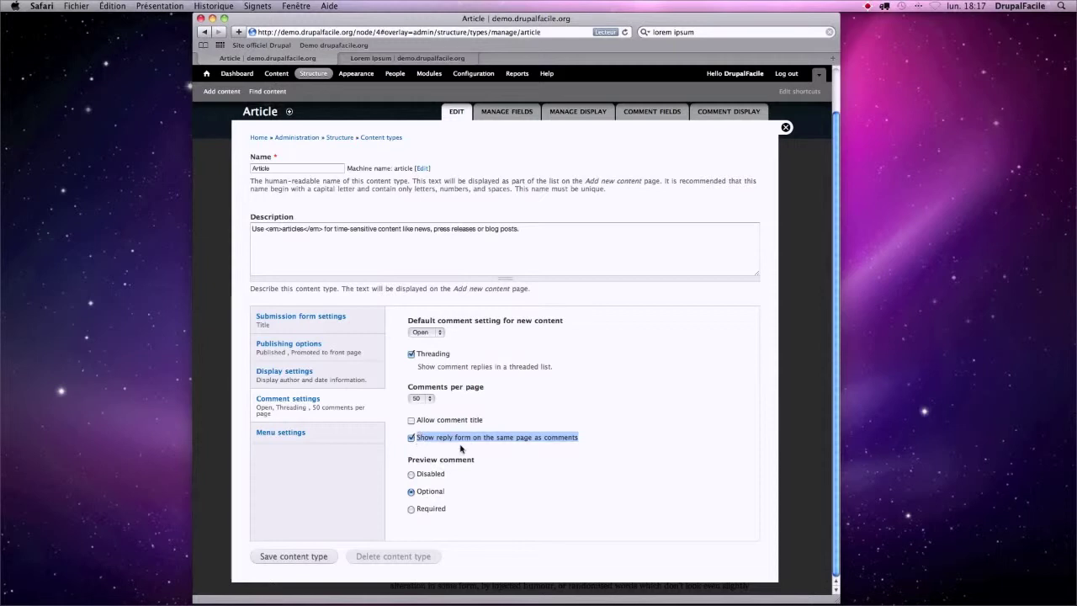
drag(410, 460, 473, 463)
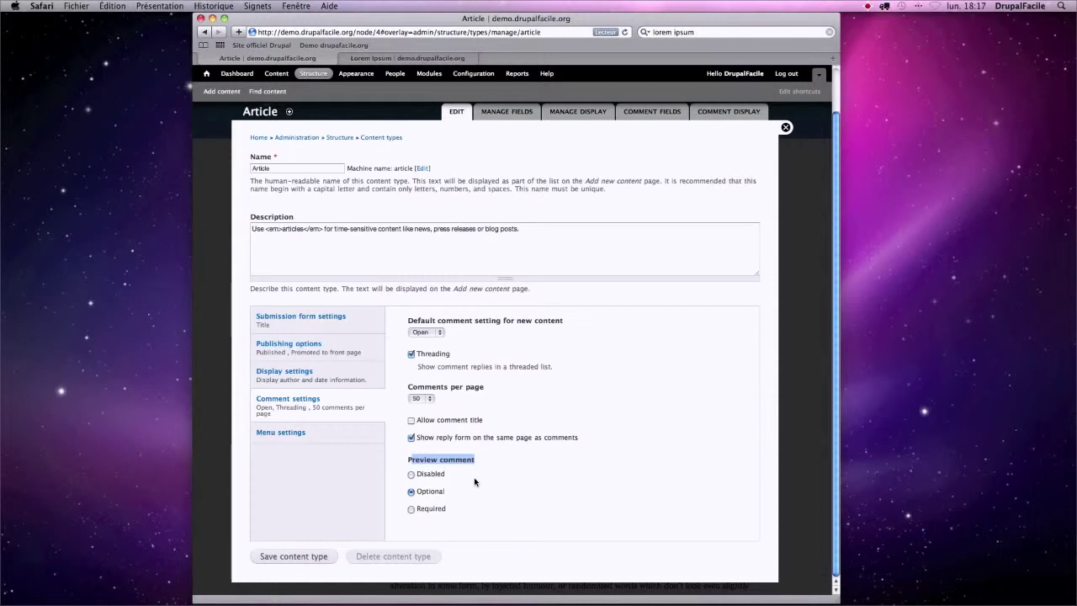
click(411, 509)
click(303, 559)
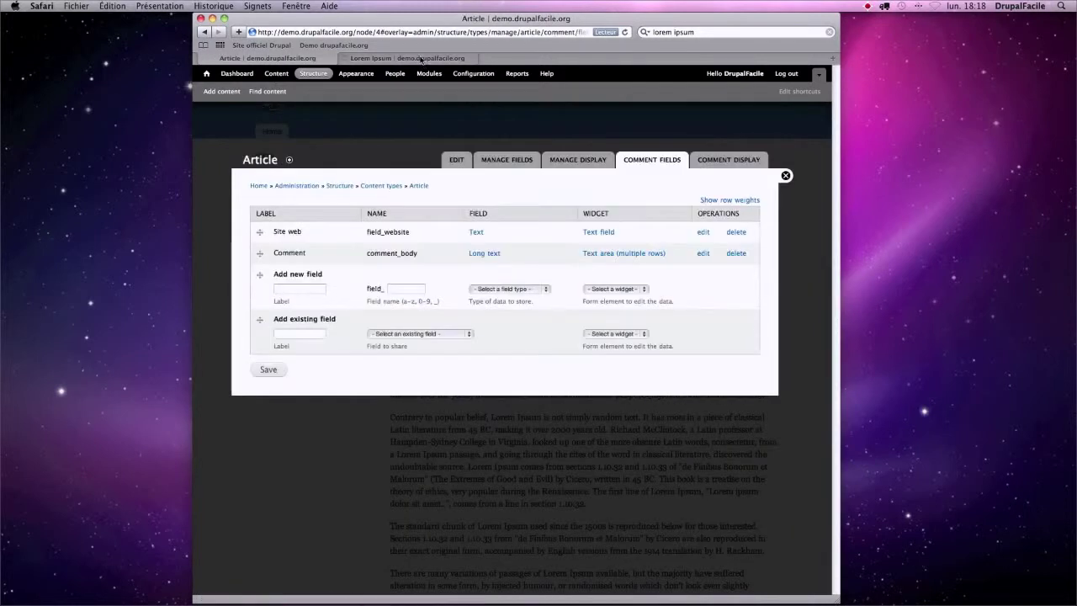
- Reload the article to check the comment form lacks Subject, then reply to Test commentaire
click(420, 58)
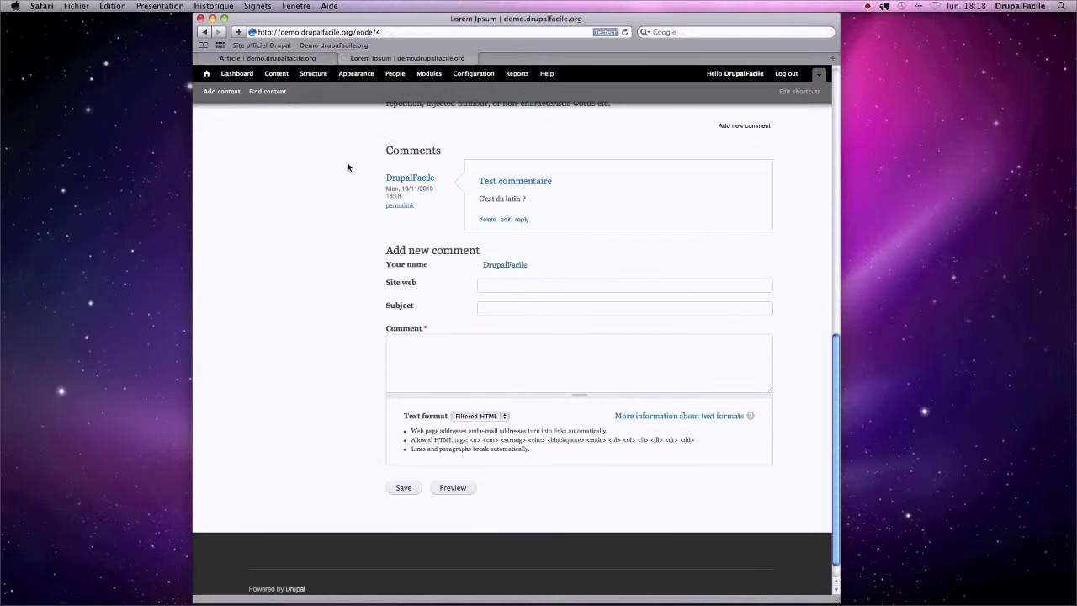
key(super+r)
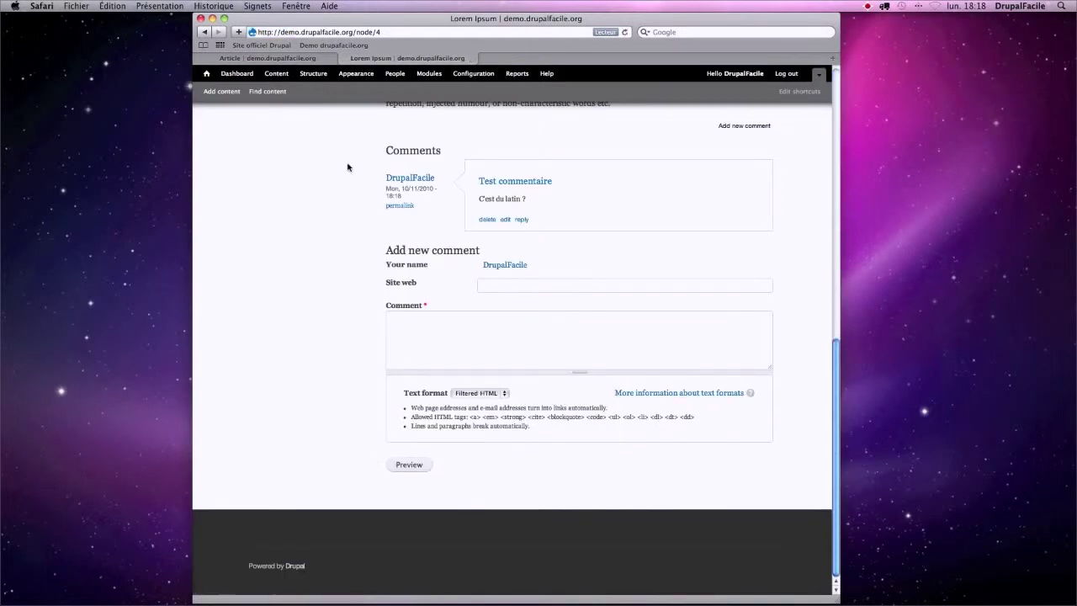
drag(386, 265, 416, 284)
drag(428, 306, 416, 329)
click(417, 326)
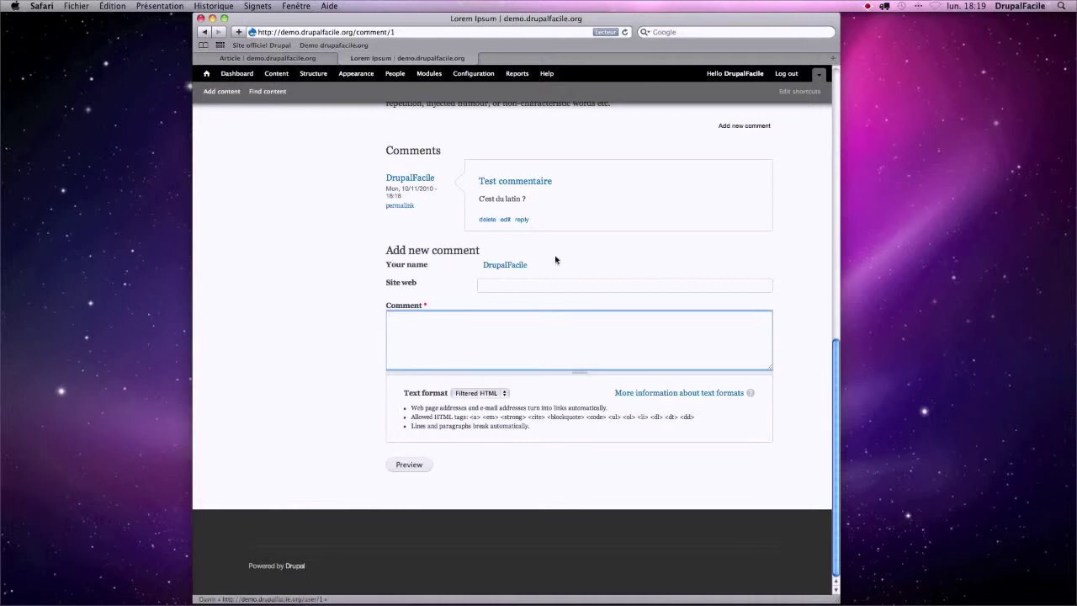
click(523, 220)
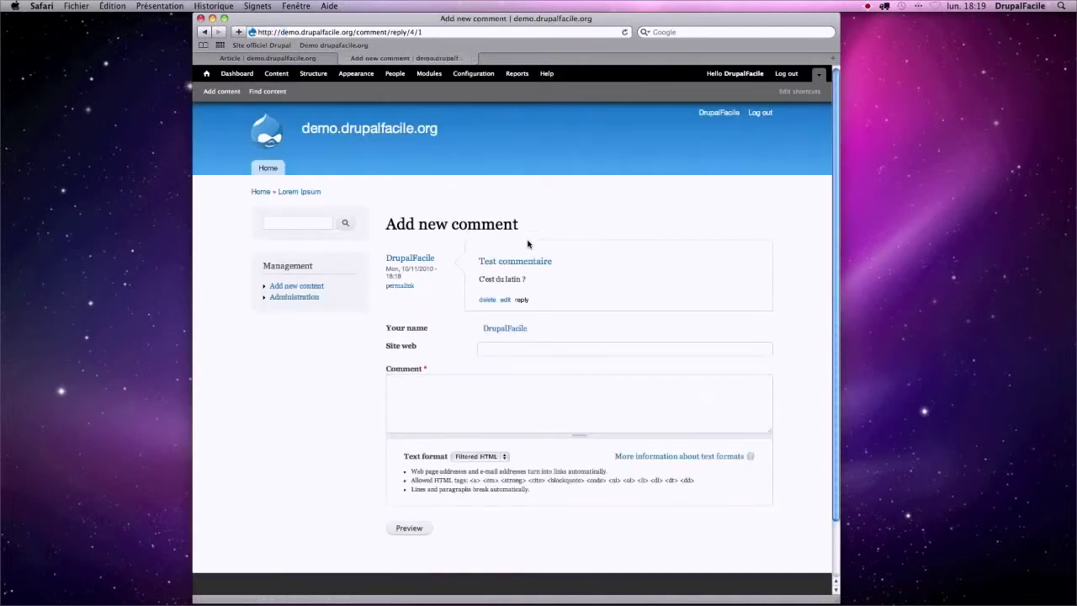
- Post the reply 'Oui, je crois !' after previewing it, then log out
click(504, 350)
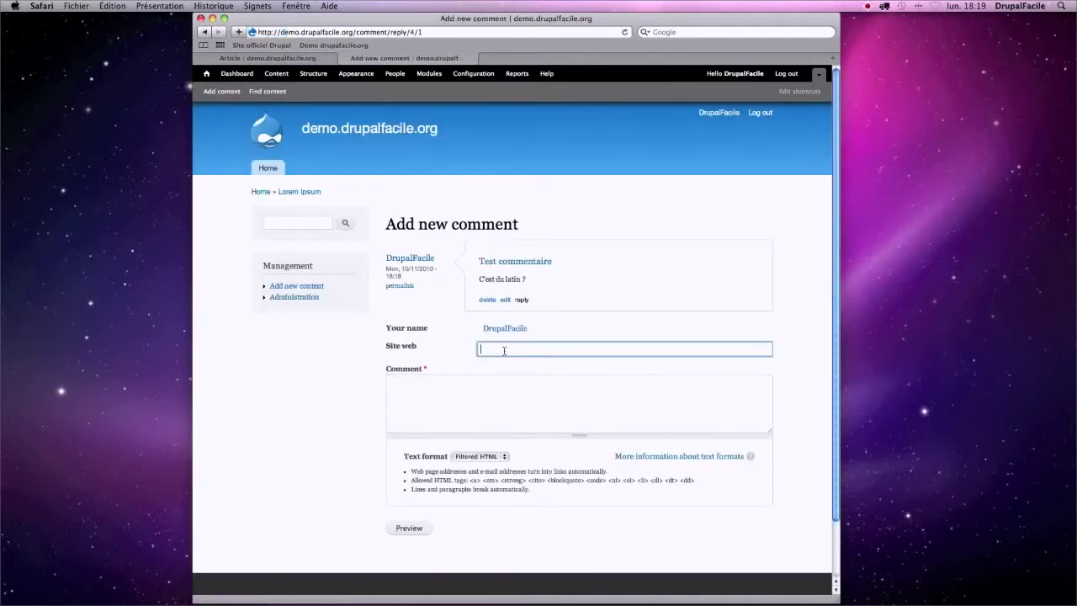
click(433, 385)
text(Oui, je crois)
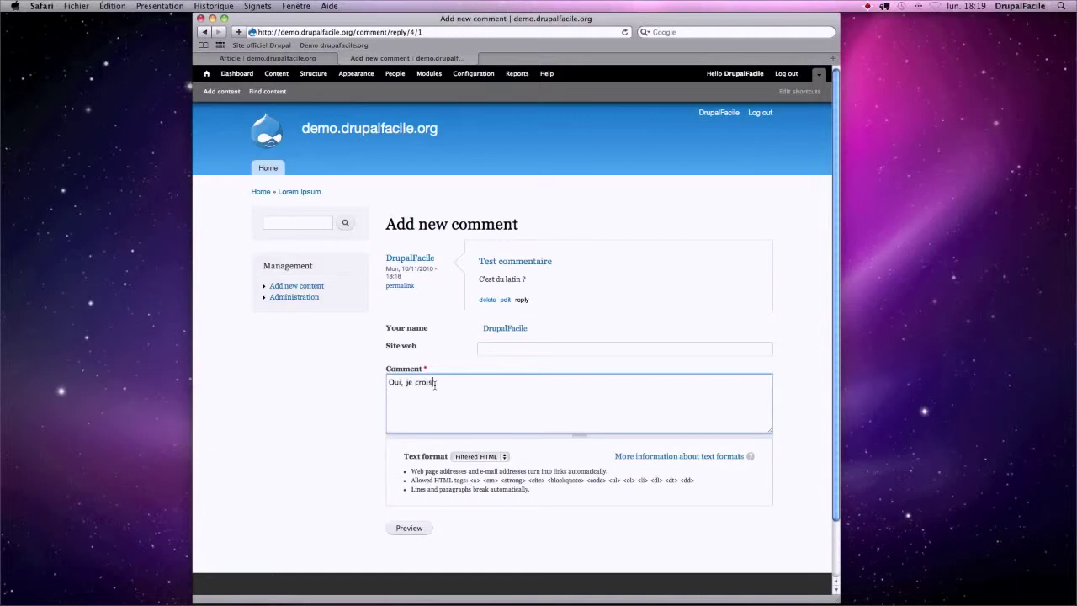
text( !)
click(411, 527)
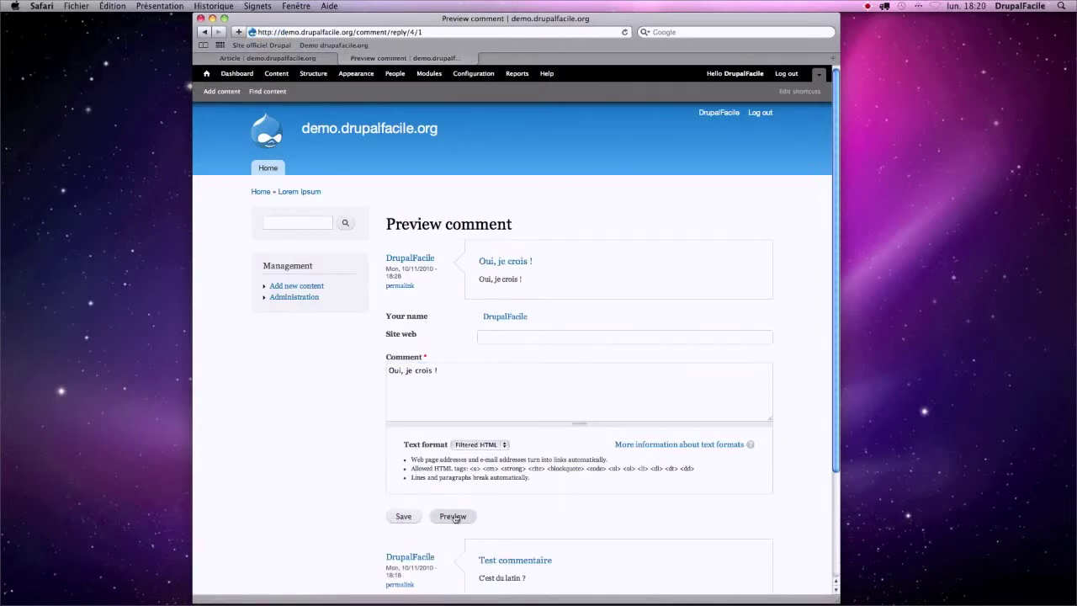
scroll(454, 518, down, 3)
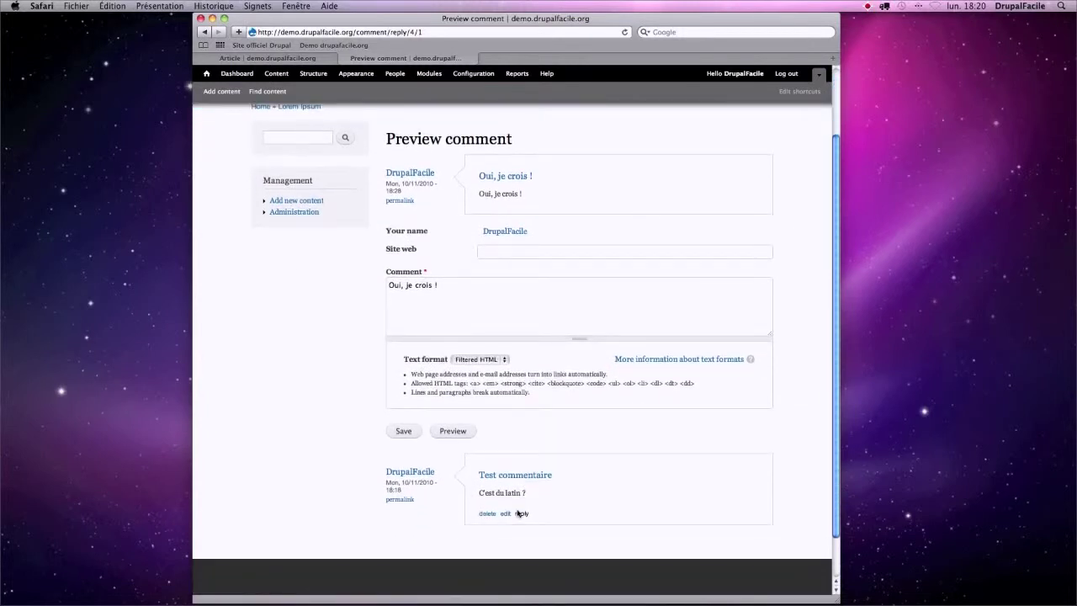
click(404, 430)
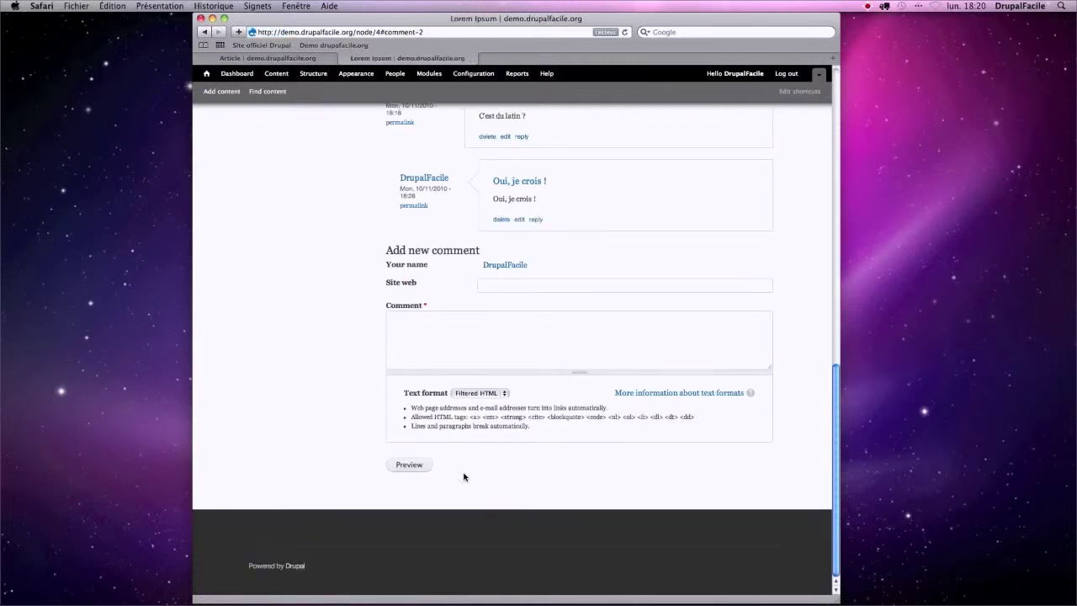
scroll(520, 448, up, 4)
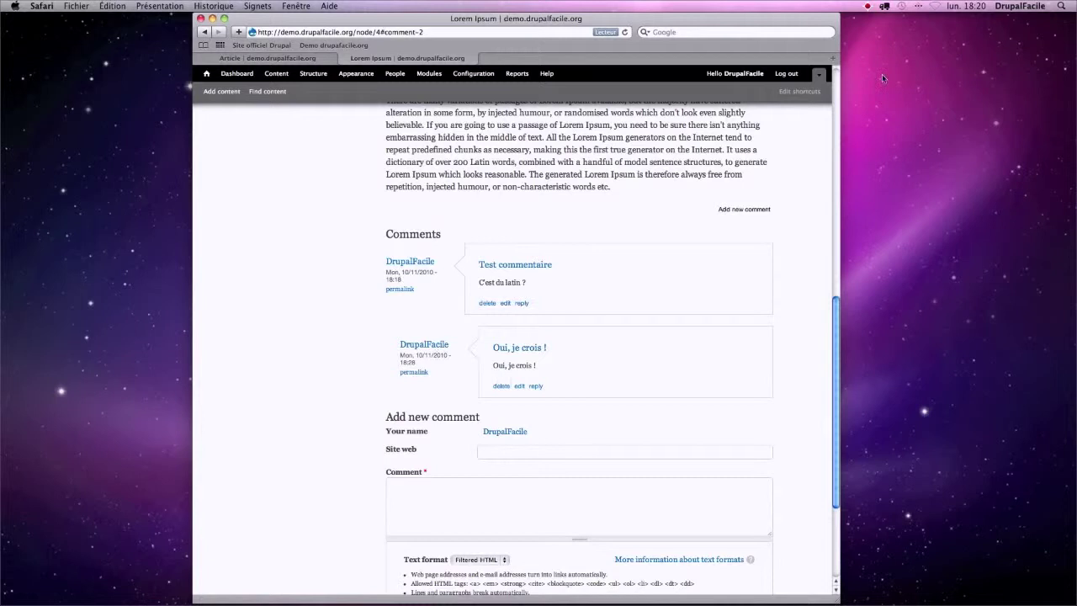
click(787, 73)
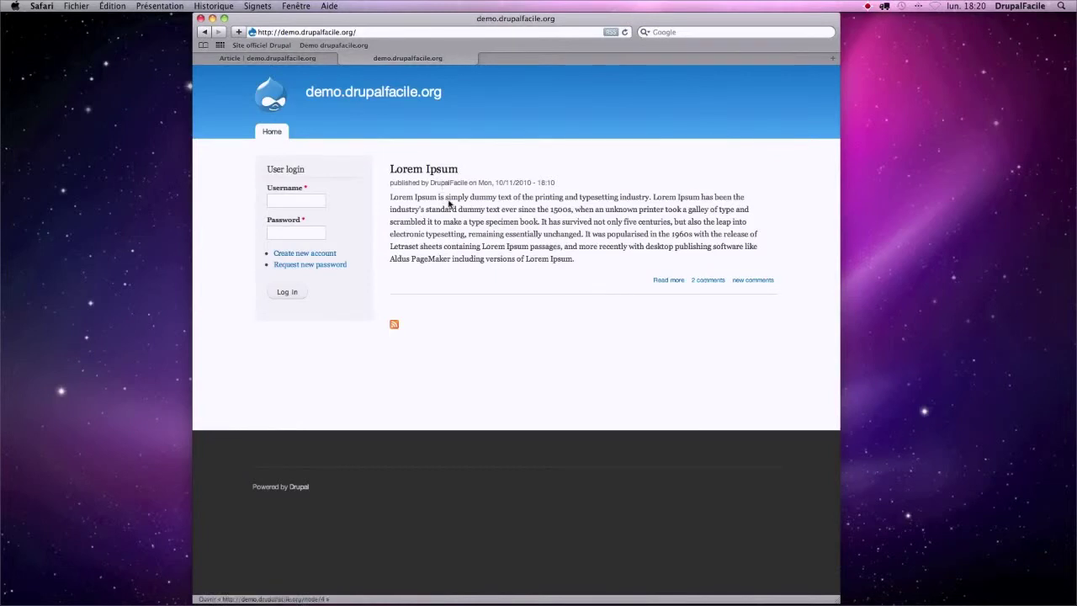
- View the article's new comments as an anonymous visitor, noting the 'Log in or register' notice
click(769, 280)
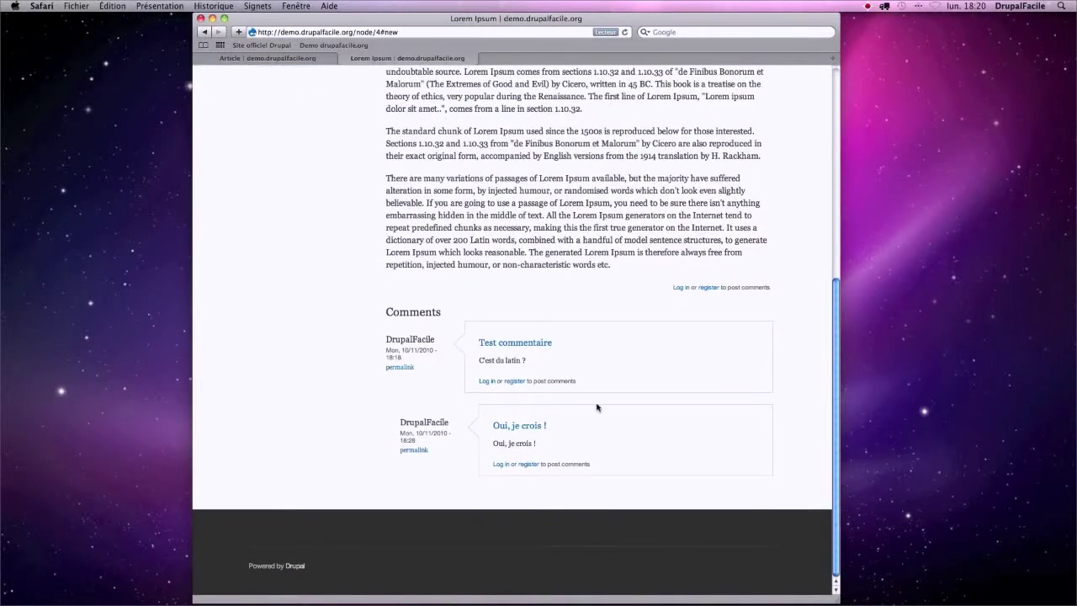
drag(672, 287, 773, 287)
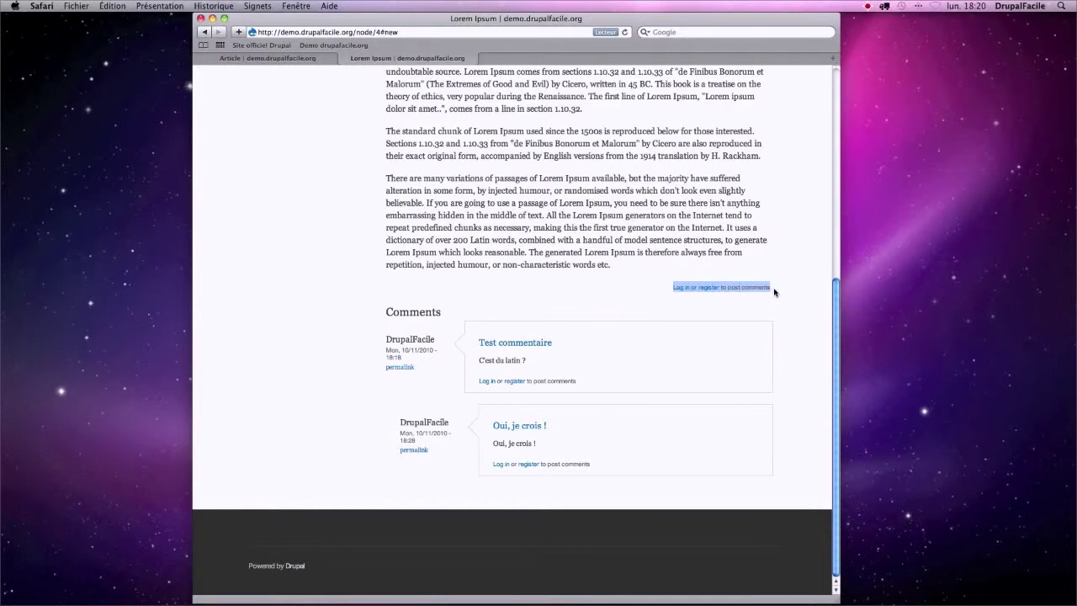
scroll(589, 253, up, 5)
- Log back in through the User login block with the administrator username and password
click(278, 150)
text(drupalfacile)
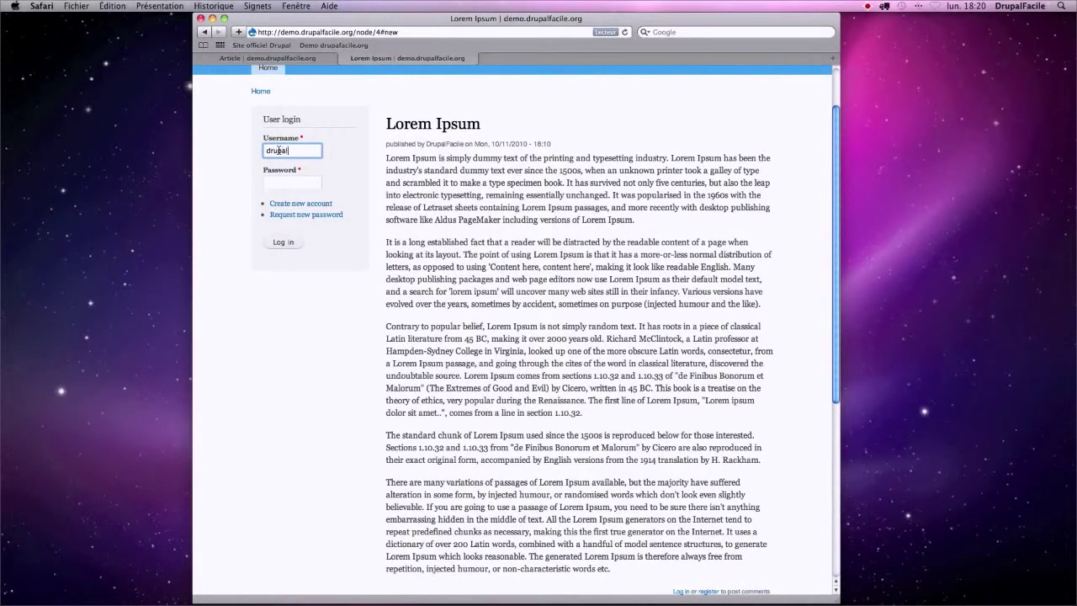
key(Tab)
text(drupa)
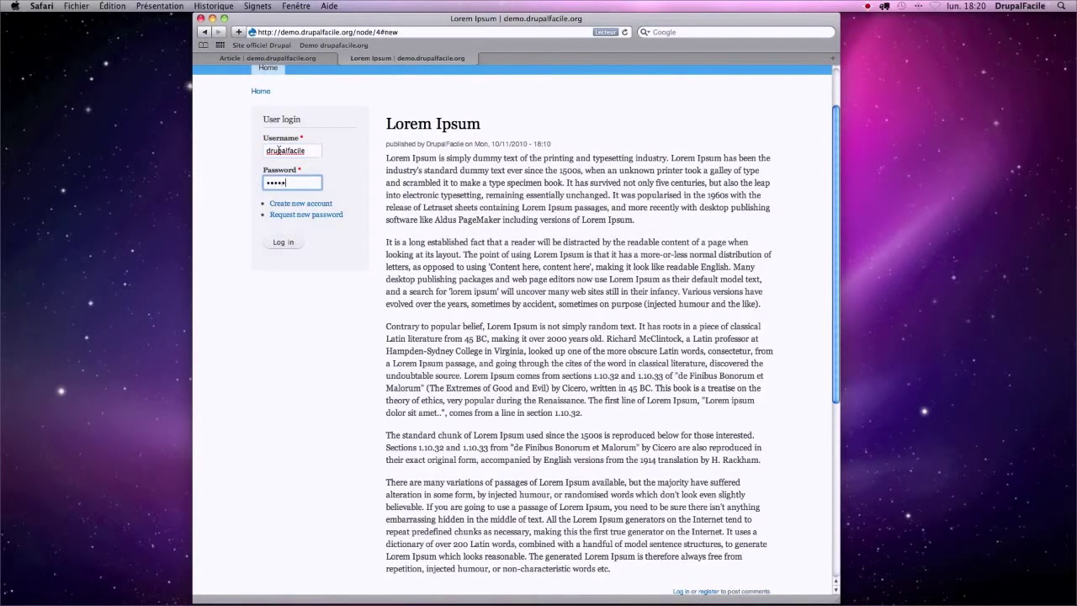
key(Return)
click(276, 73)
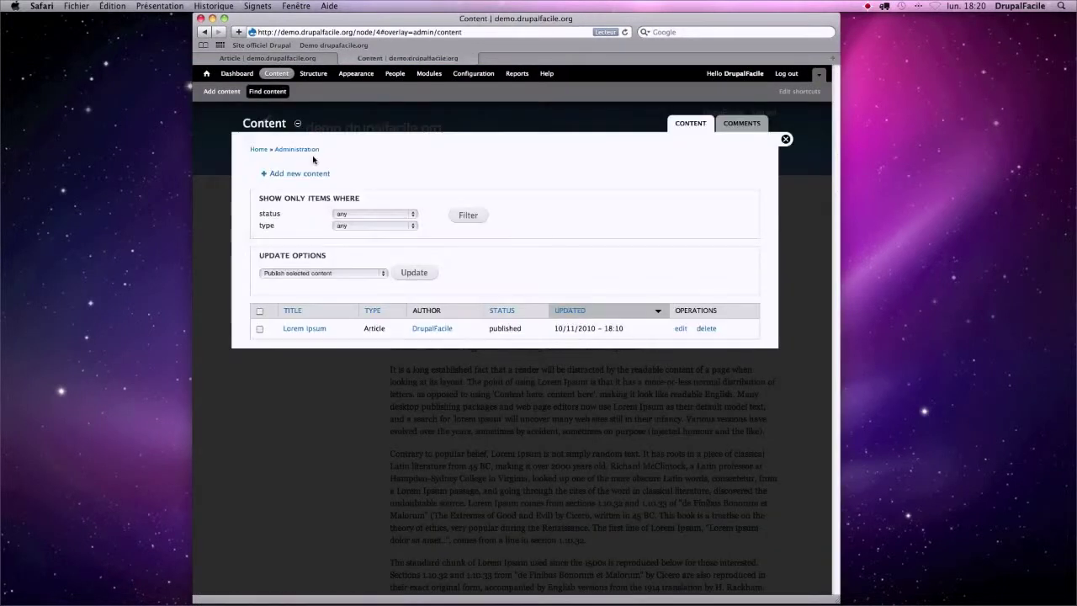
- Edit the Lorem Ipsum article and check its Comment settings tab shows Open
click(682, 330)
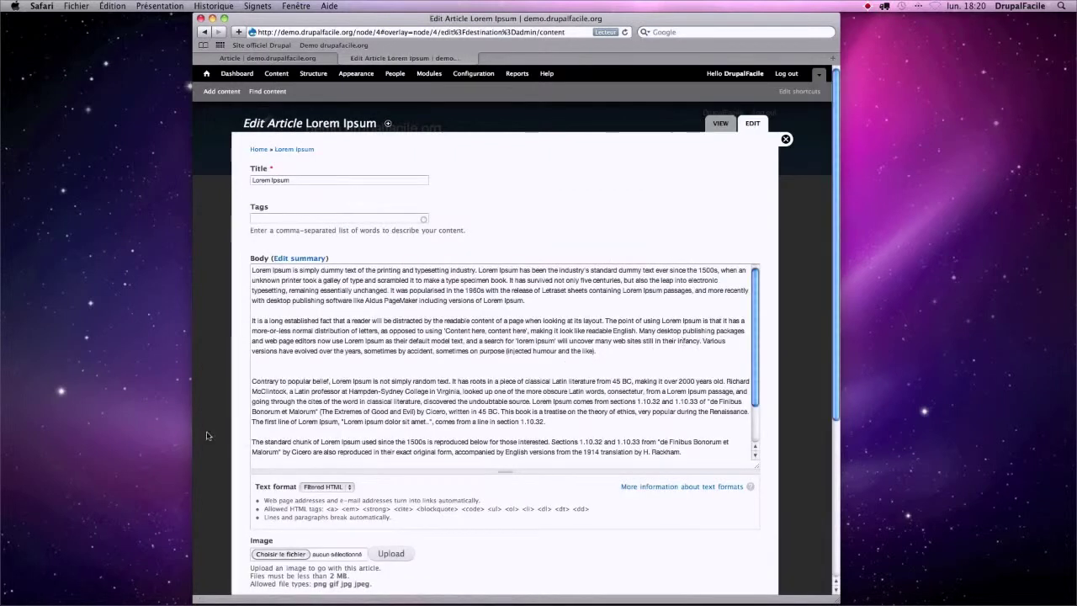
scroll(246, 419, down, 4)
scroll(247, 418, down, 4)
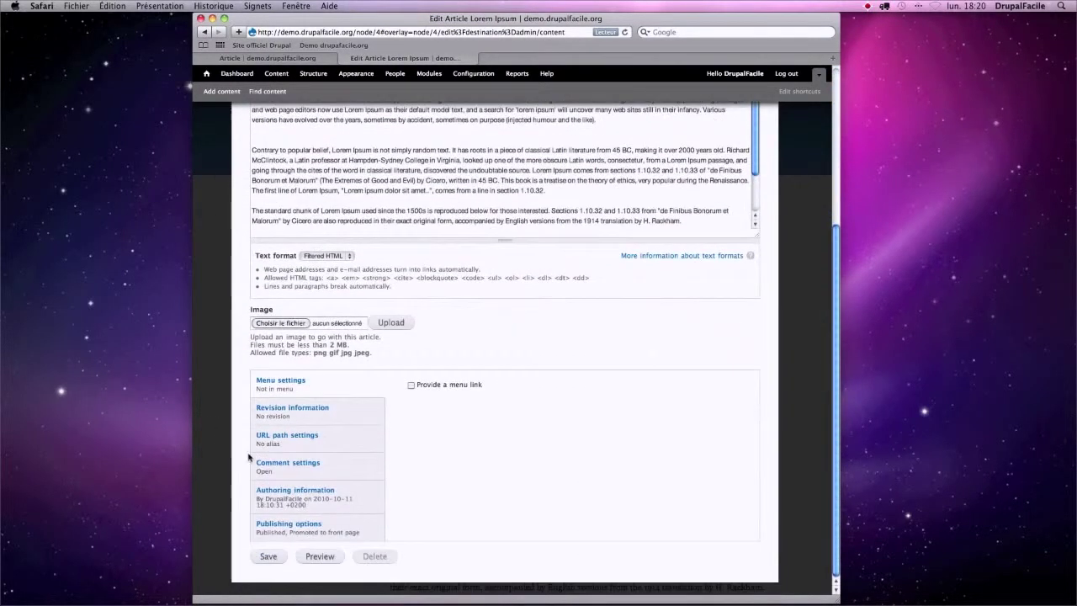
click(345, 459)
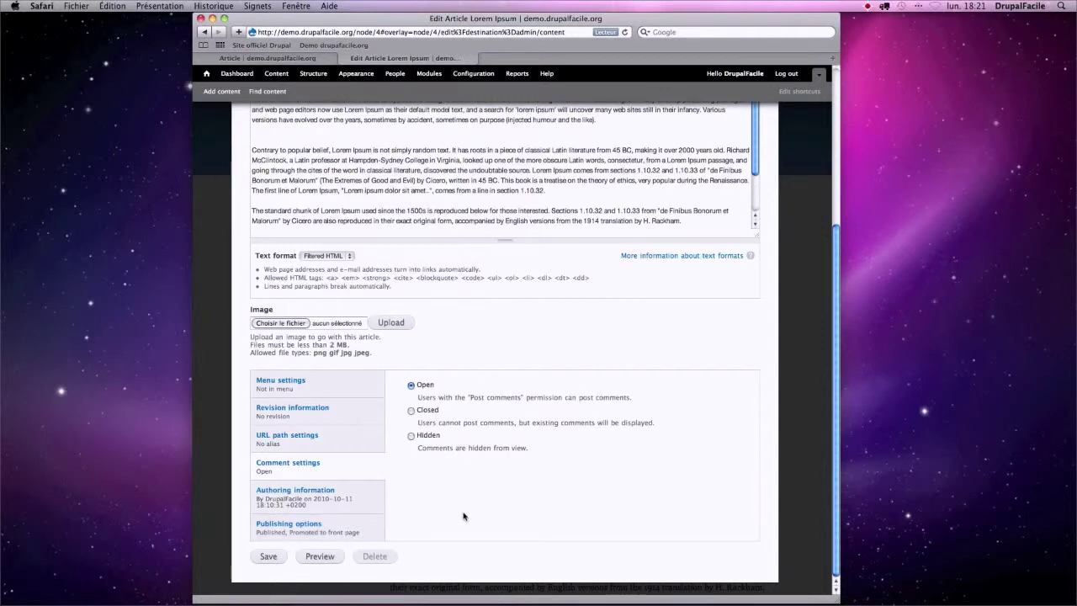
scroll(463, 515, up, 5)
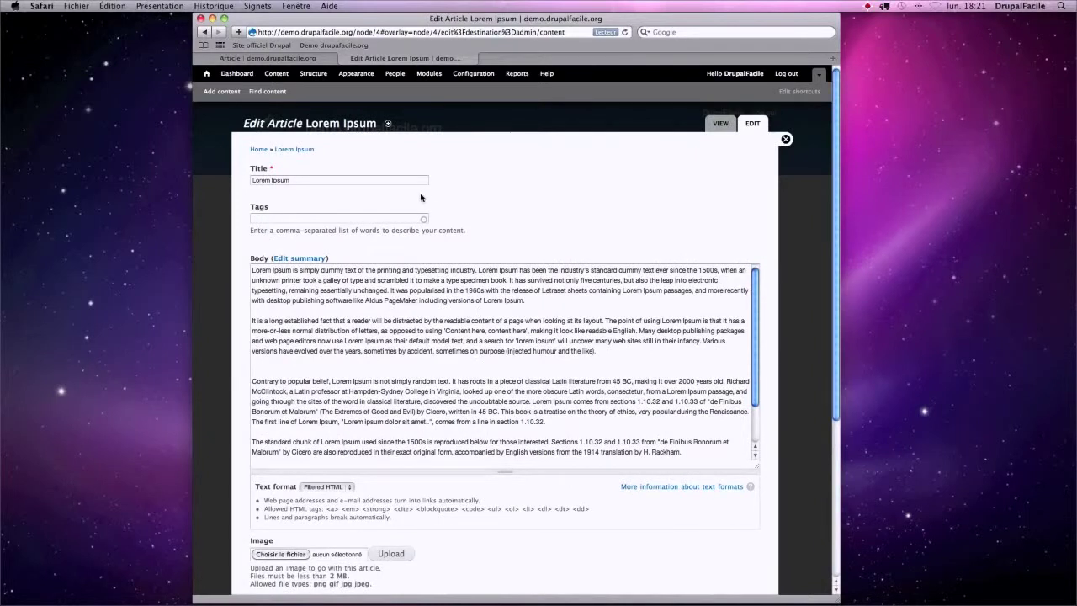
- Go to Modules and open the Comment module's permissions
click(428, 75)
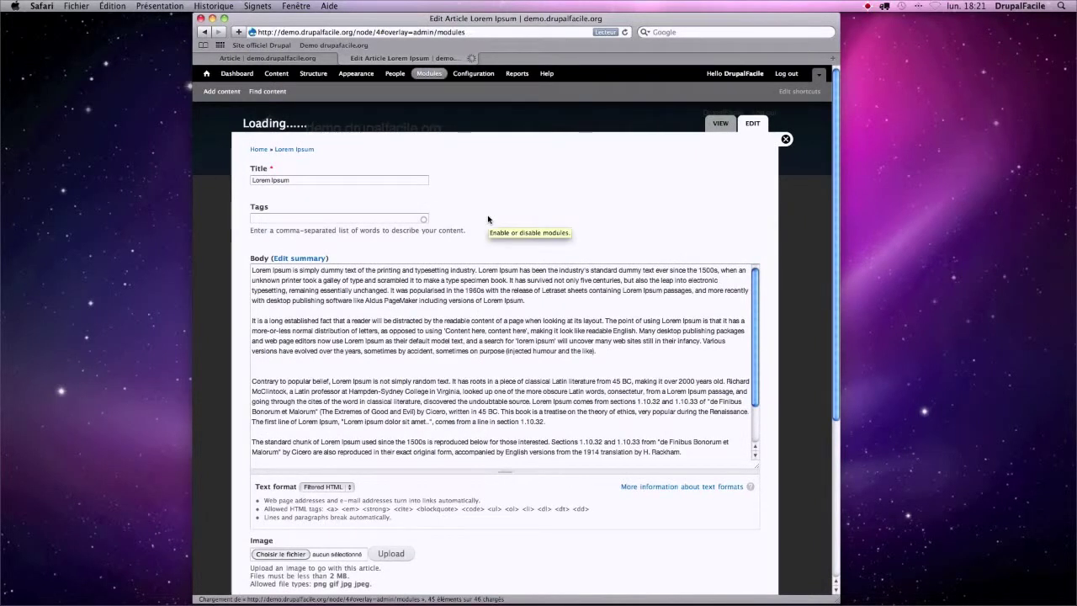
scroll(513, 270, down, 5)
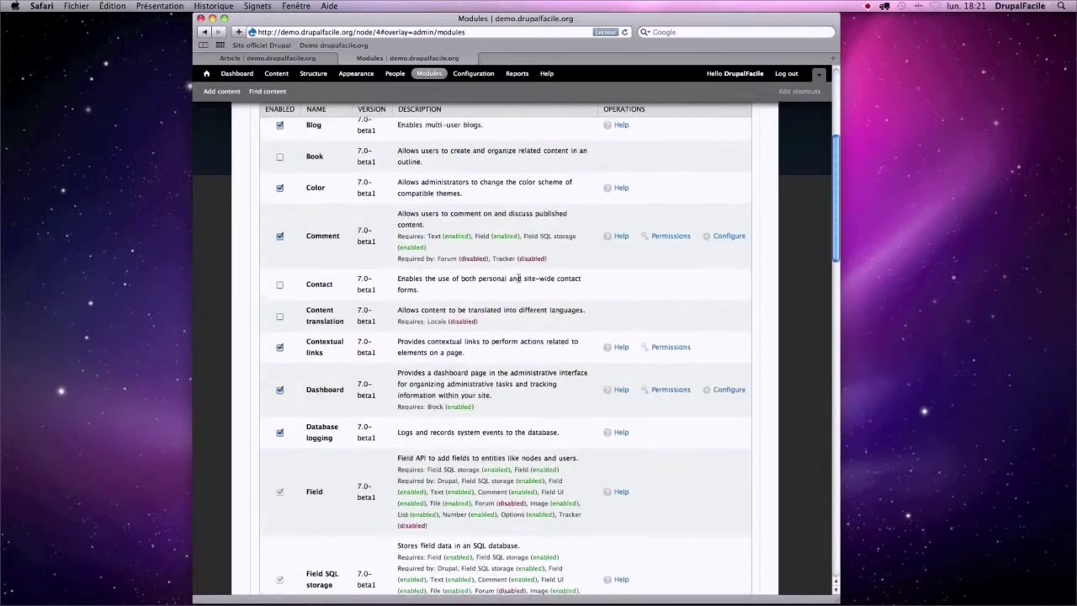
scroll(519, 278, down, 1)
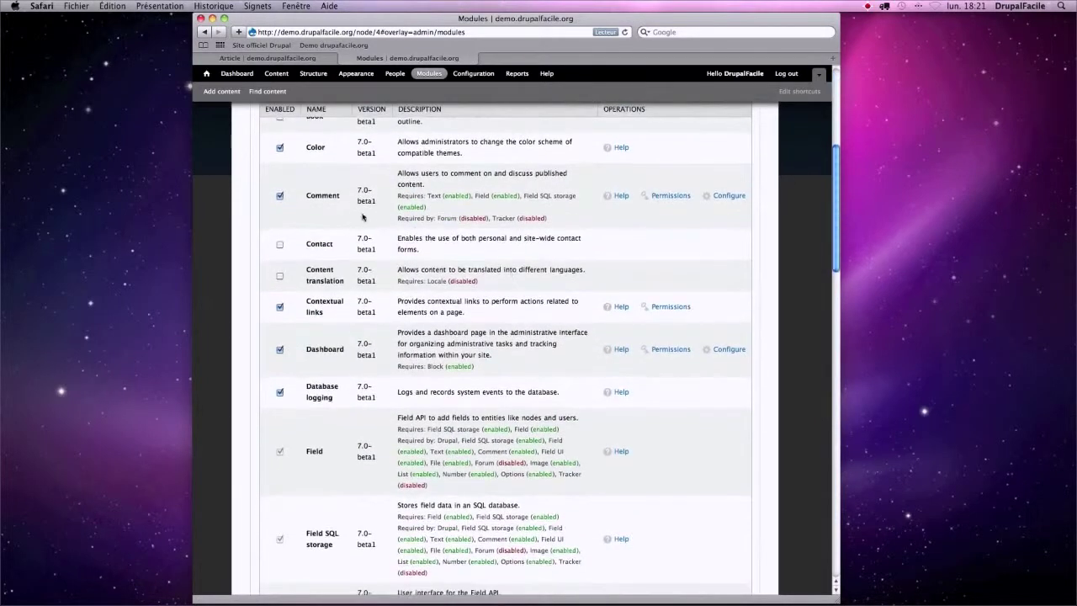
click(673, 195)
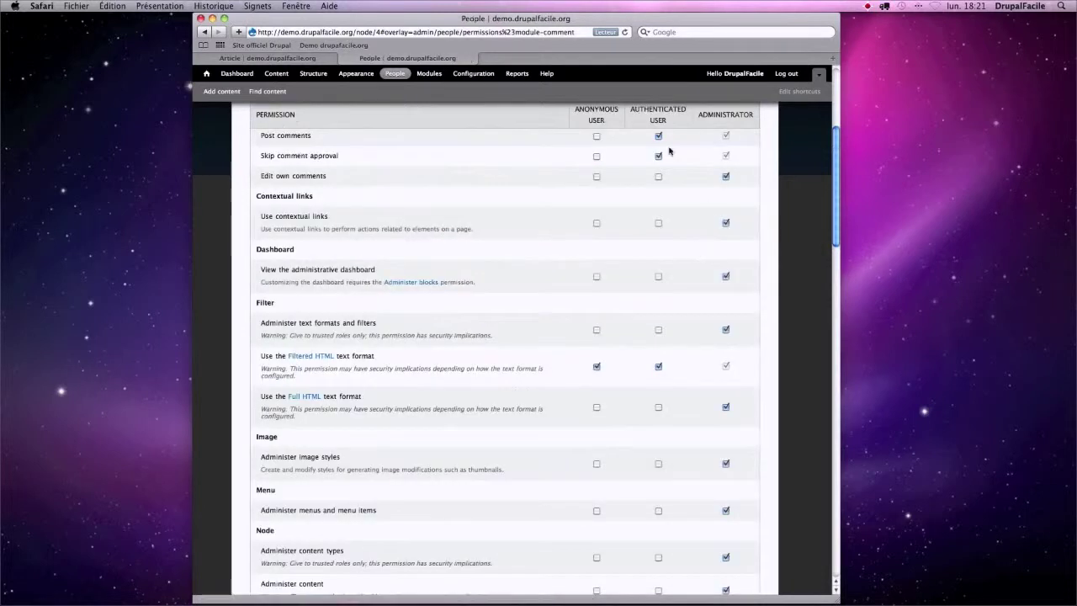
- Grant the Anonymous user role the Post comments permission
scroll(724, 163, up, 2)
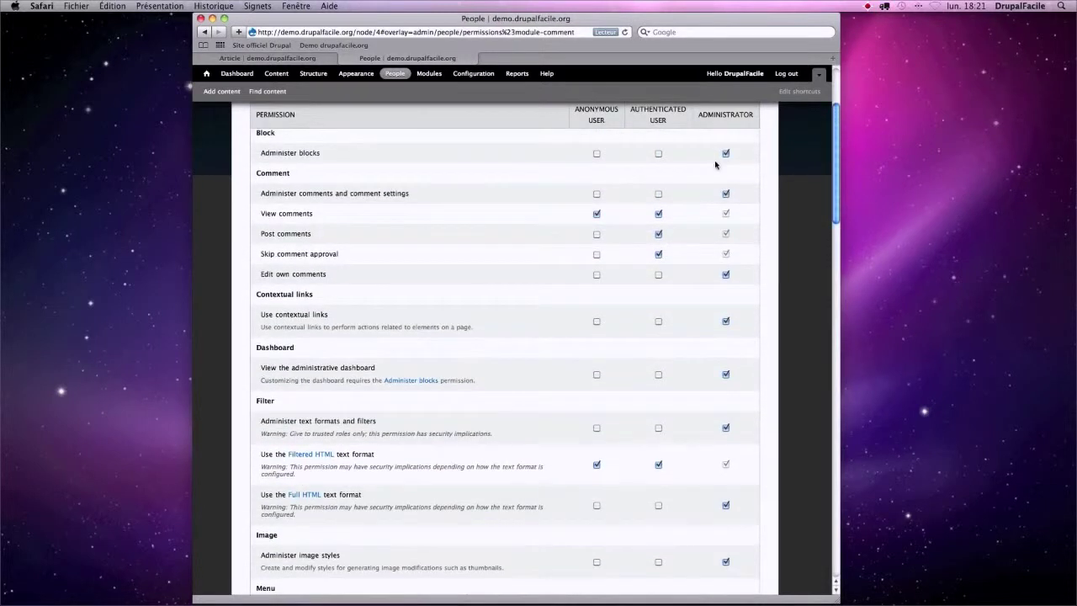
drag(574, 109, 671, 124)
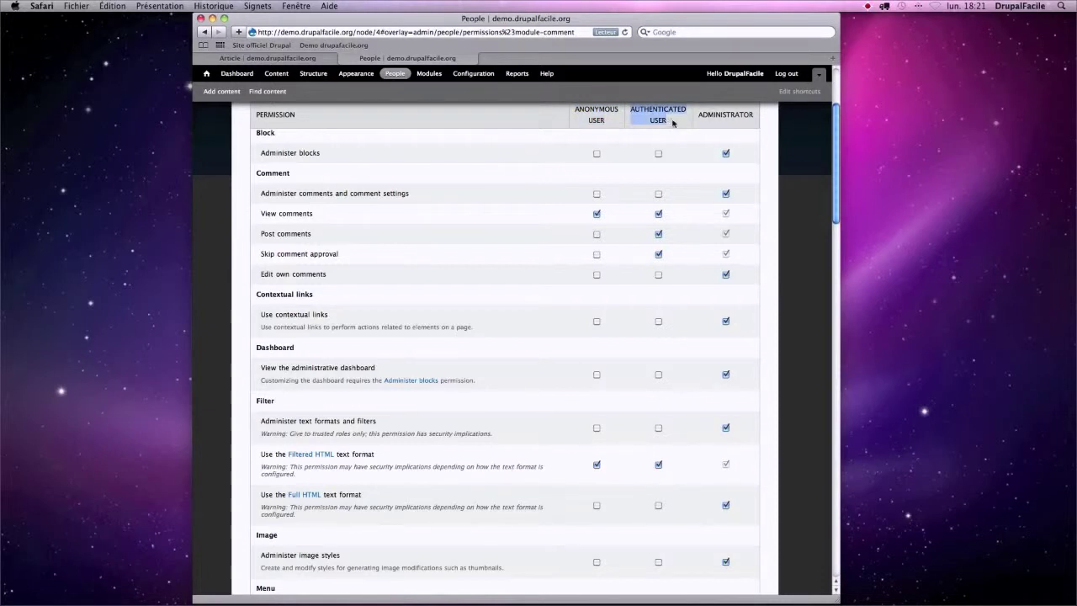
drag(699, 114, 752, 117)
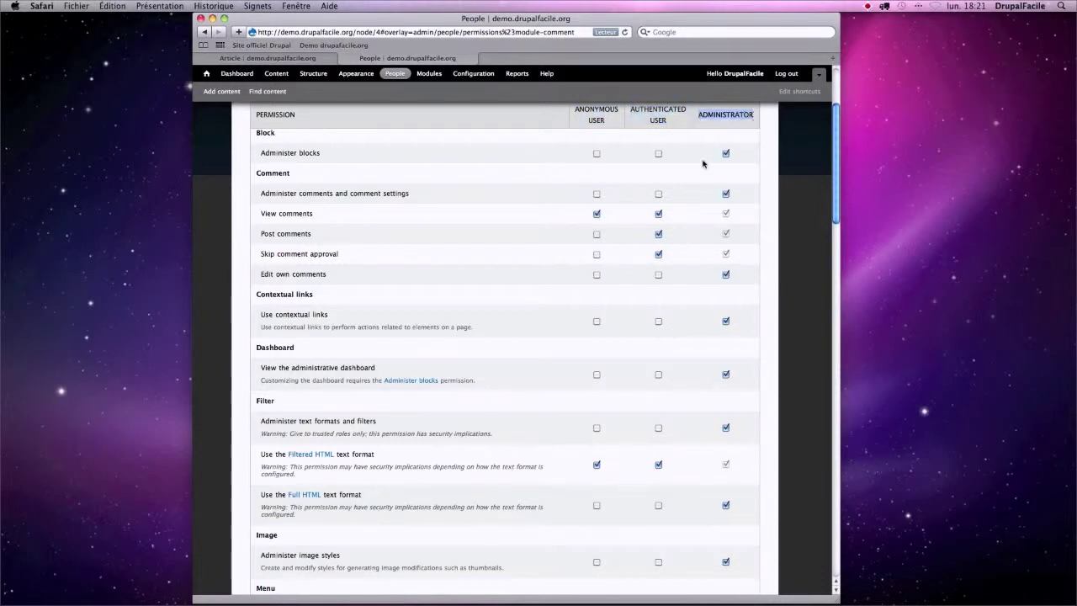
drag(256, 175, 545, 265)
click(229, 234)
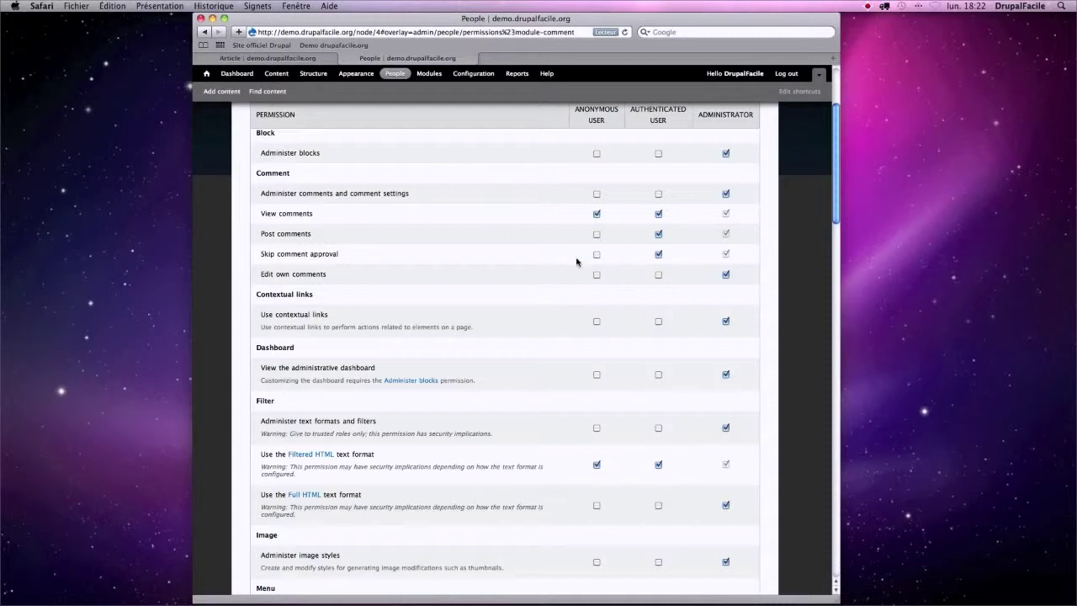
click(596, 235)
scroll(527, 258, down, 20)
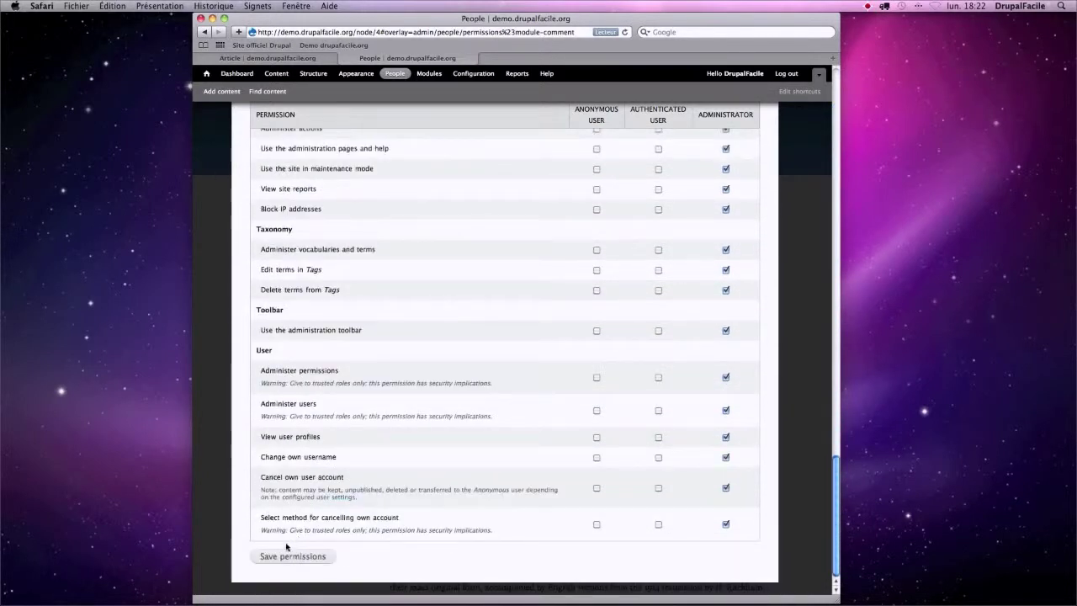
- Save the permissions, log out, and open the full Lorem Ipsum article
click(303, 557)
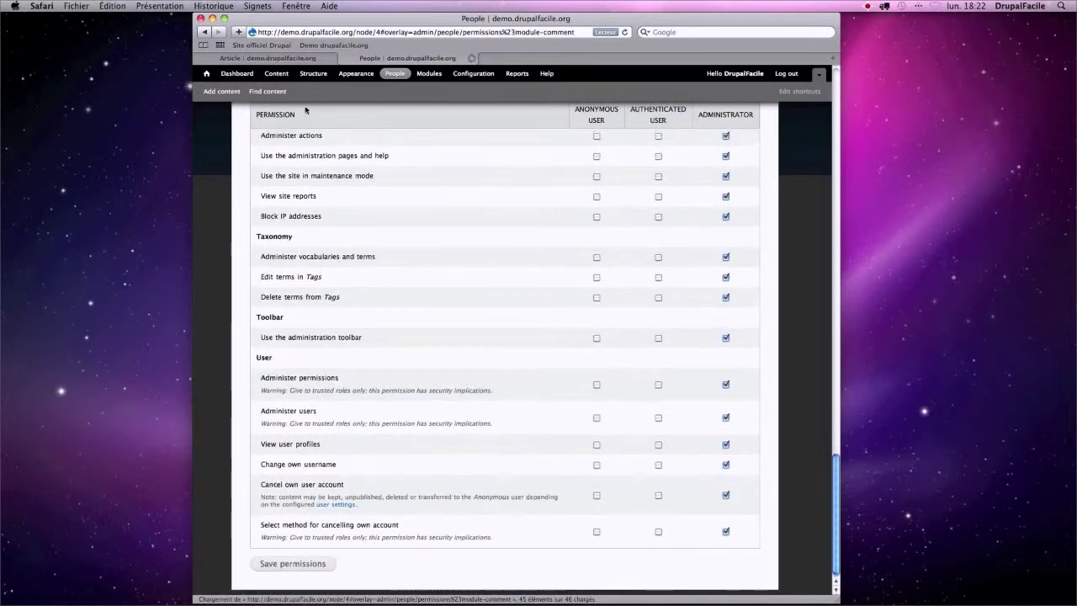
click(268, 58)
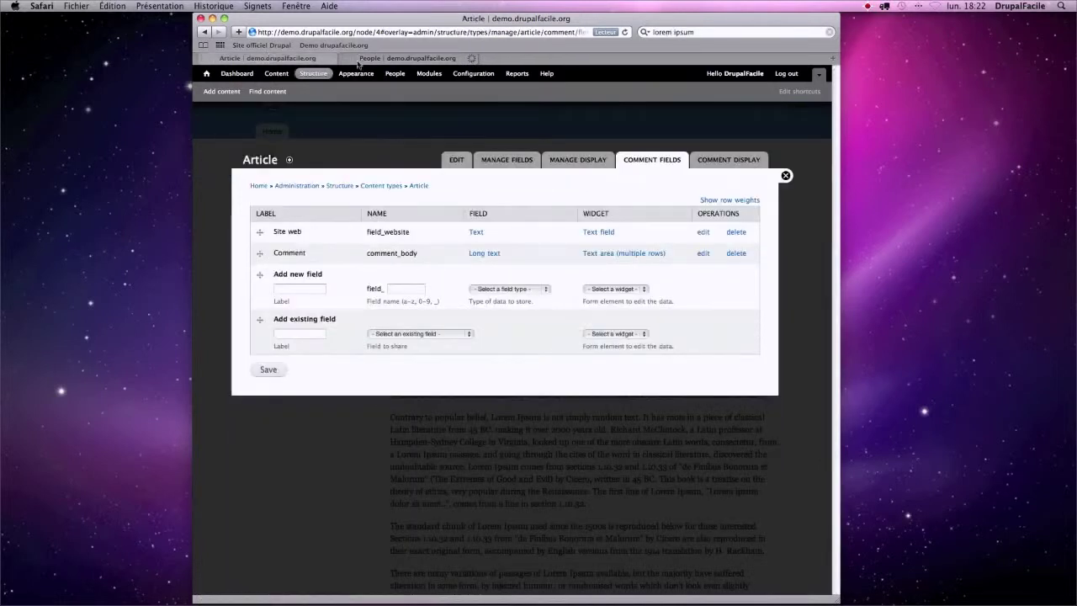
click(800, 74)
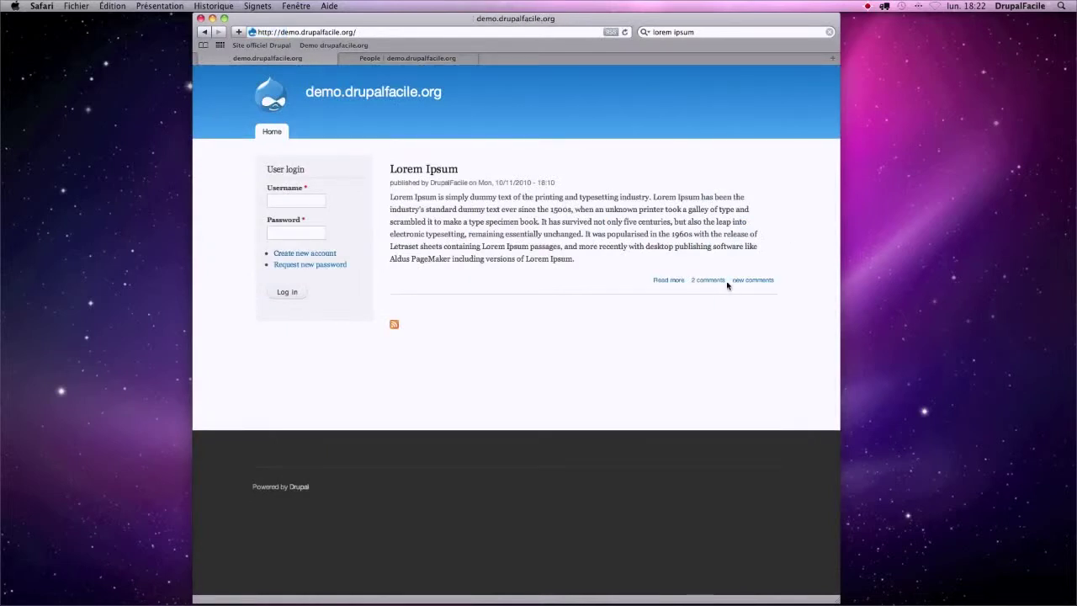
click(670, 280)
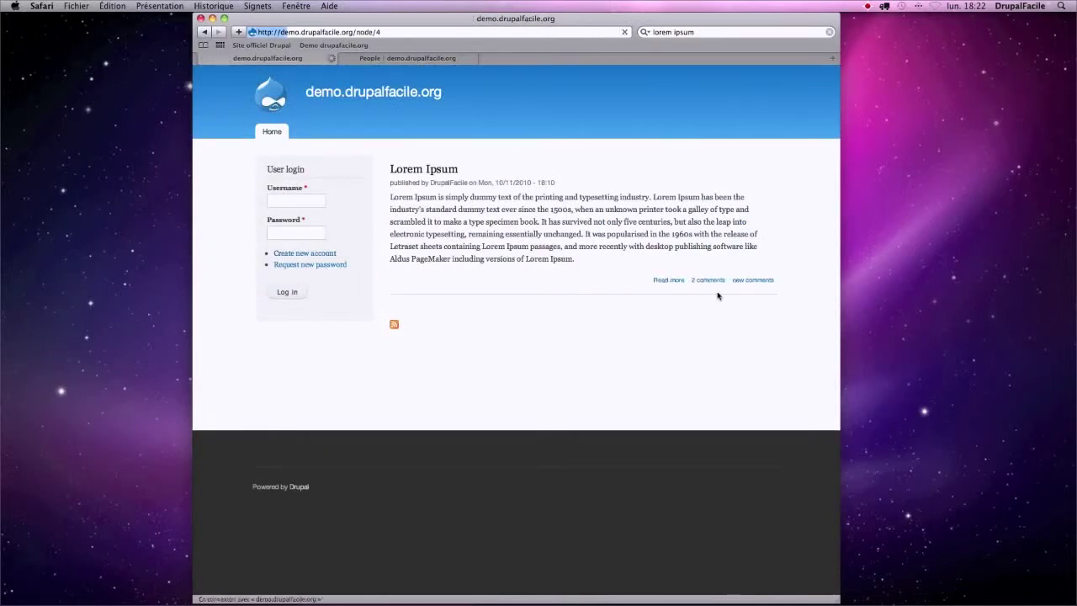
scroll(578, 329, down, 15)
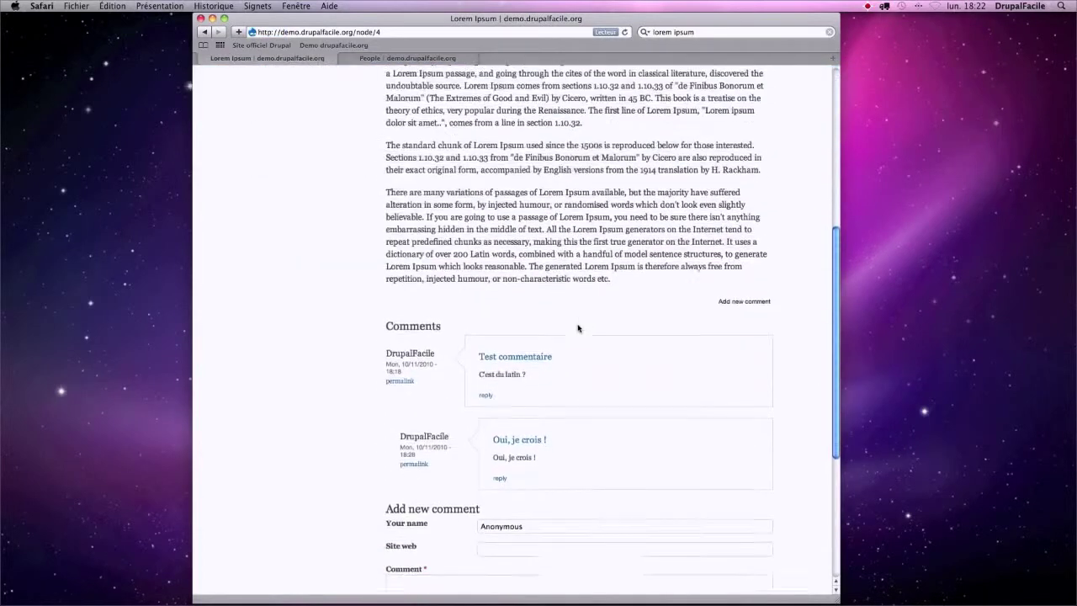
drag(527, 263, 470, 263)
text(Bob)
key(Tab)
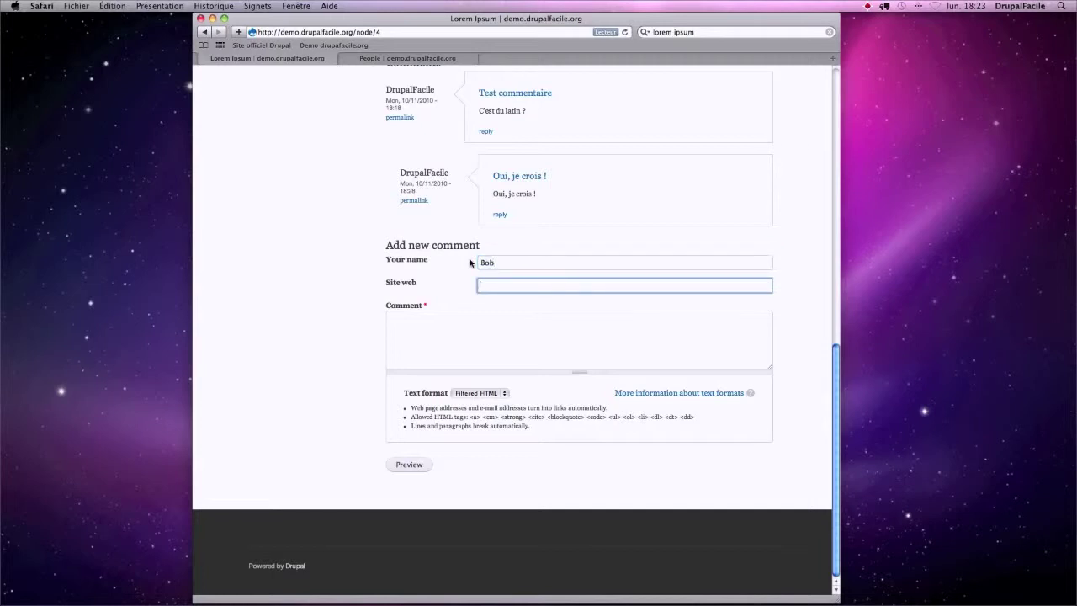
text(http://www.bobsite.com)
key(Tab)
text(Merci pour cet article.)
- Preview the comment, then save it for admin review
click(409, 465)
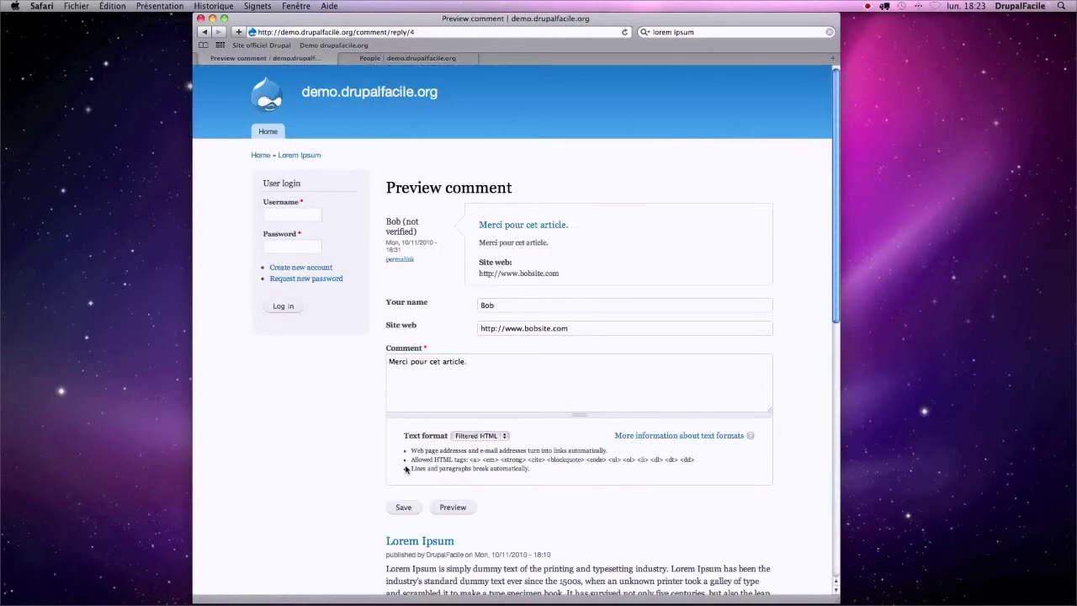
scroll(407, 470, down, 5)
click(432, 383)
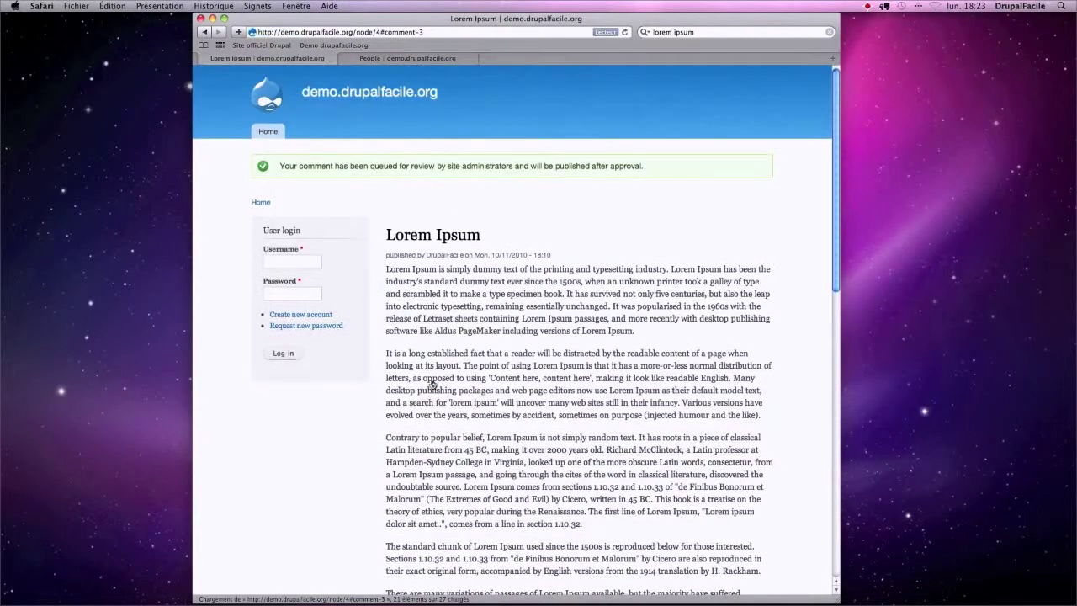
- Compare the queued-for-review message with Skip comment approval, left unticked for anonymous users
drag(645, 167, 280, 169)
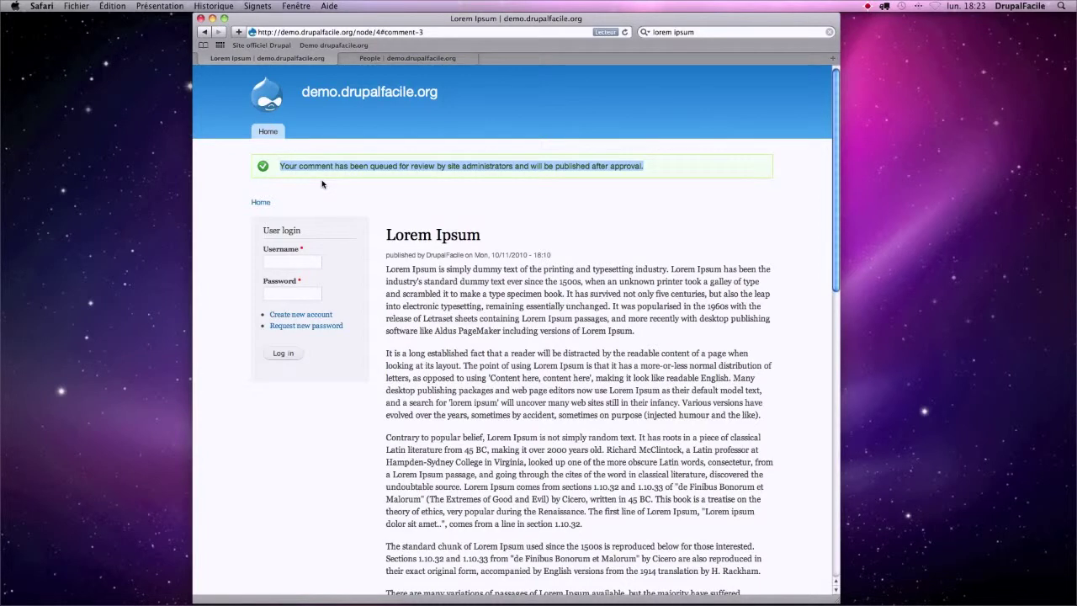
click(425, 58)
scroll(541, 265, down, 3)
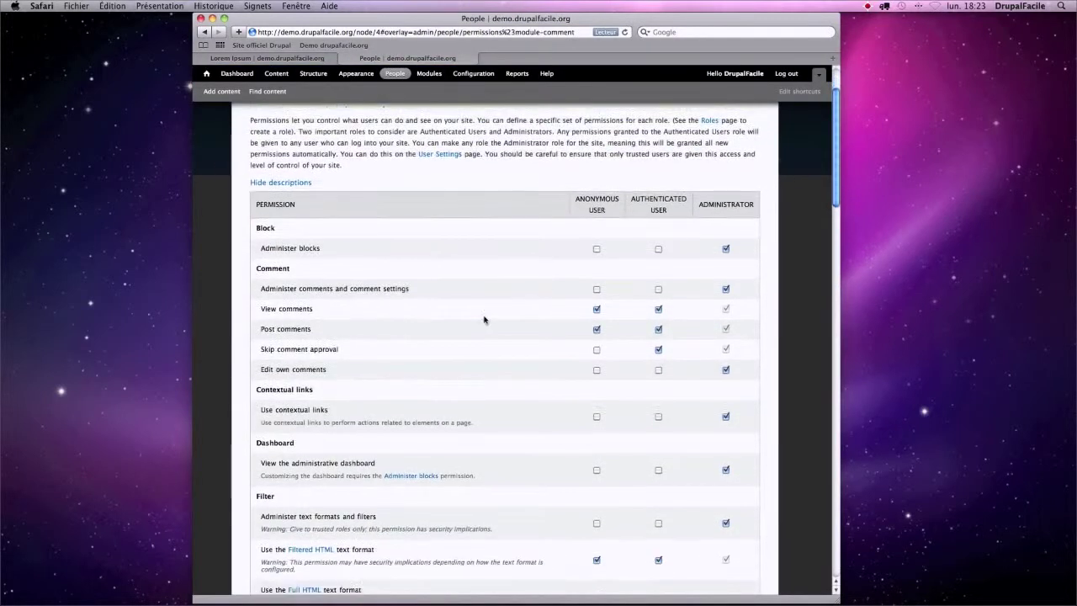
drag(259, 350, 340, 350)
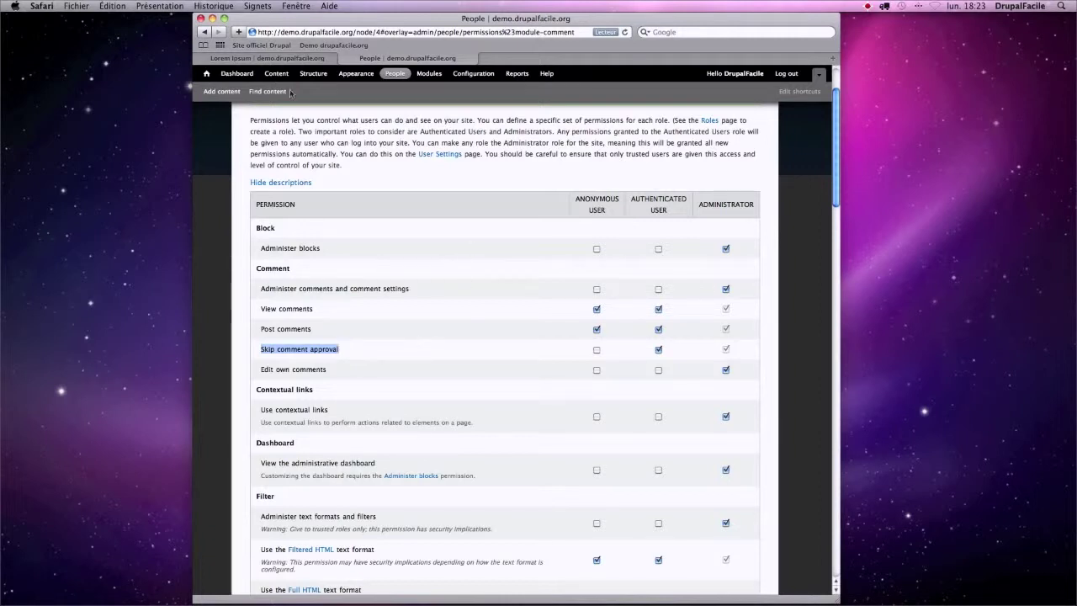
click(270, 58)
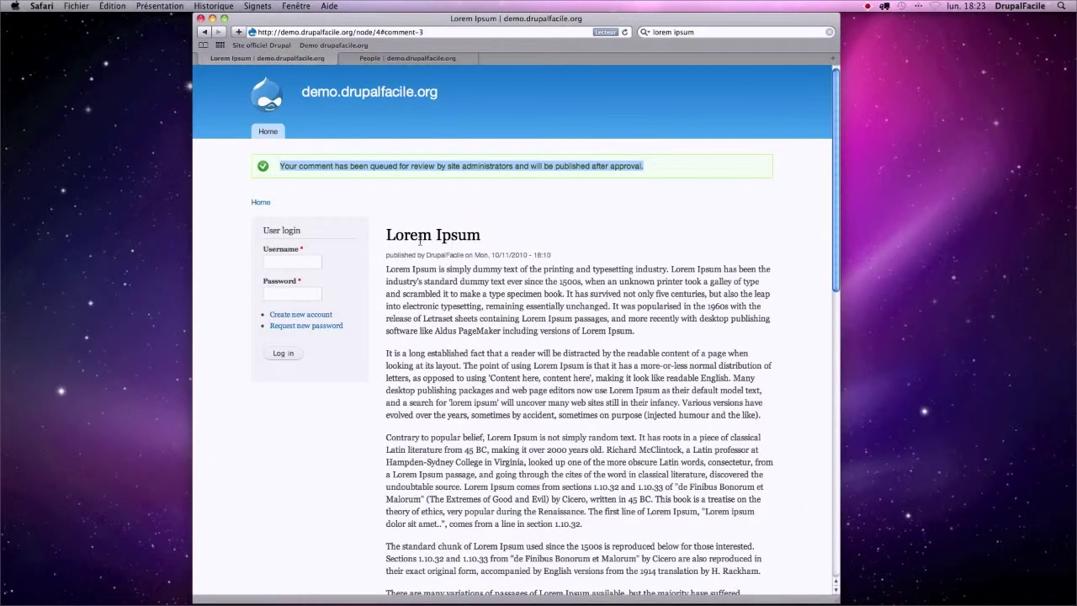
scroll(420, 241, down, 8)
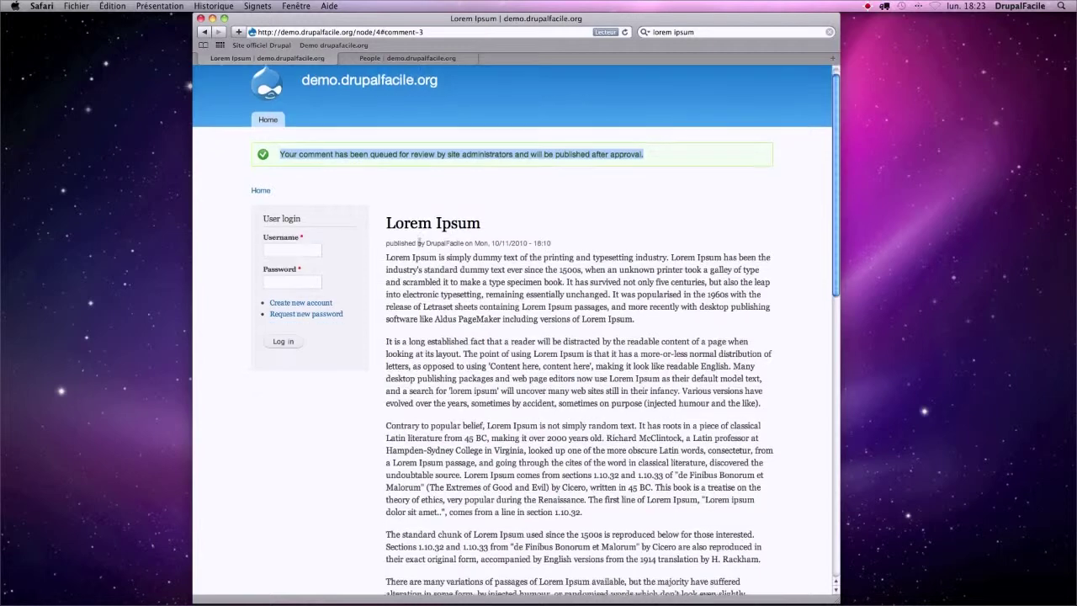
scroll(420, 241, up, 8)
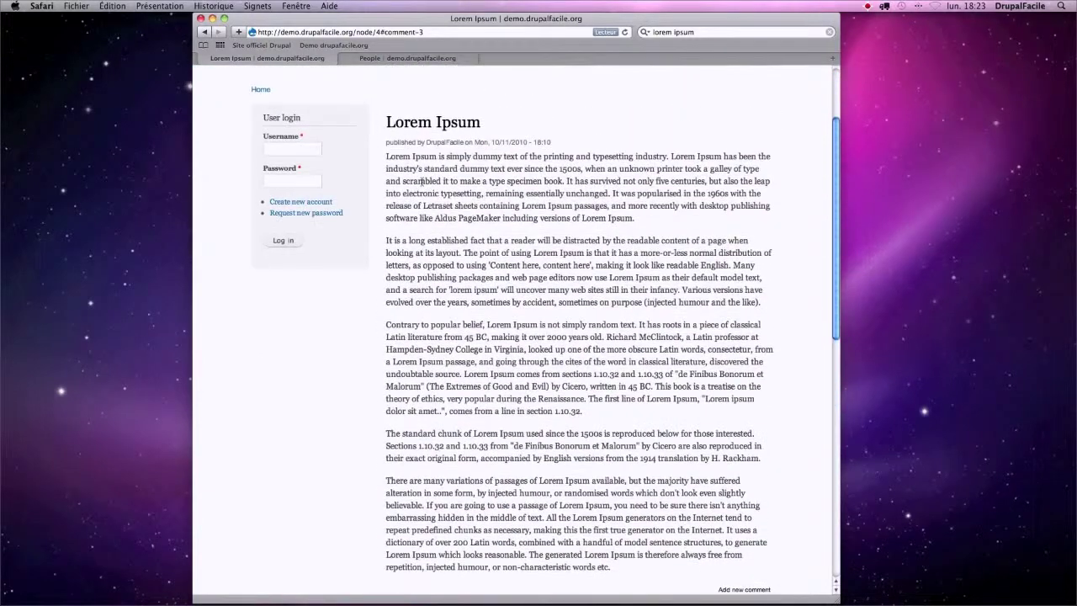
click(394, 61)
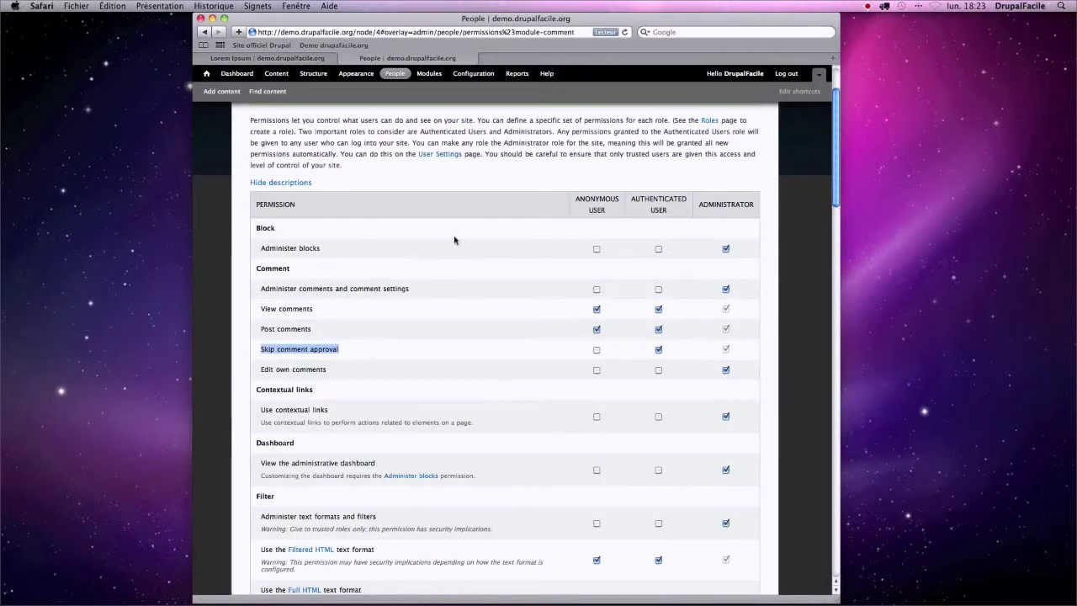
- Log in as the administrator with the site's username and password
click(276, 73)
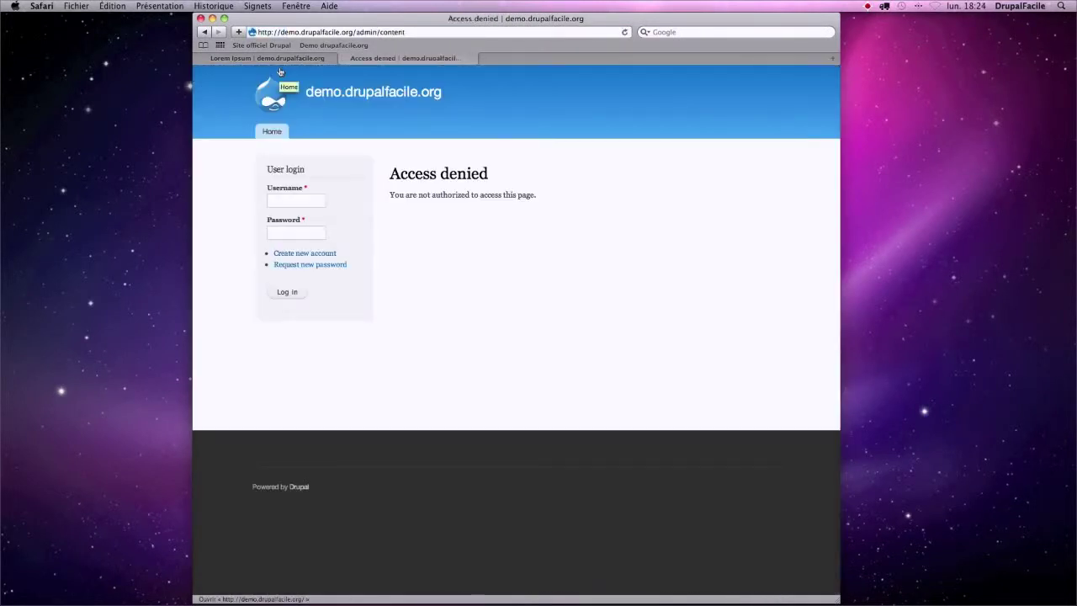
click(288, 201)
text(drupalfacile)
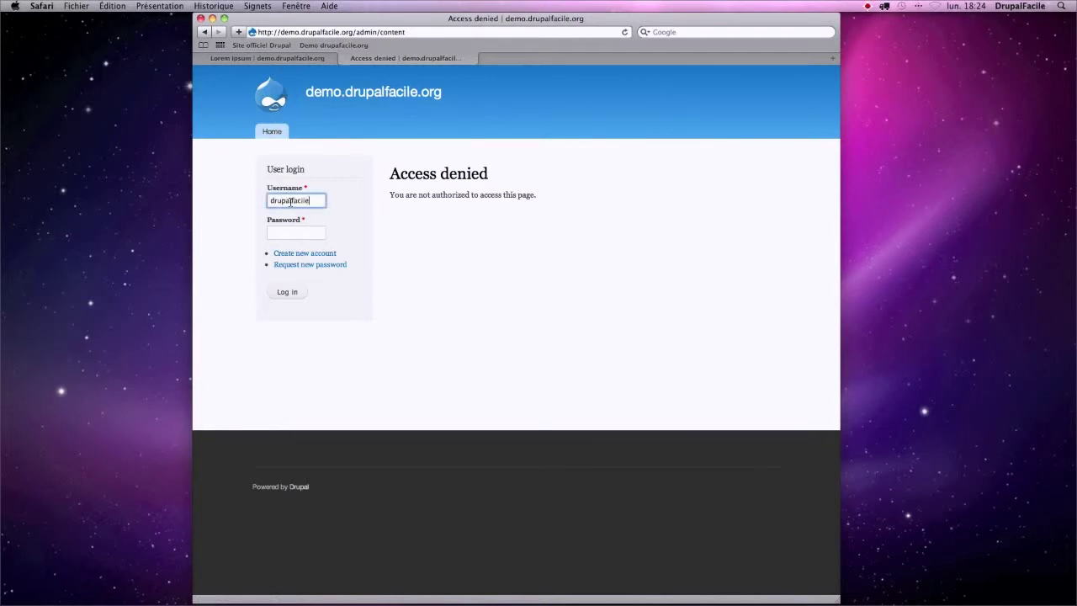
key(Tab)
text(demo)
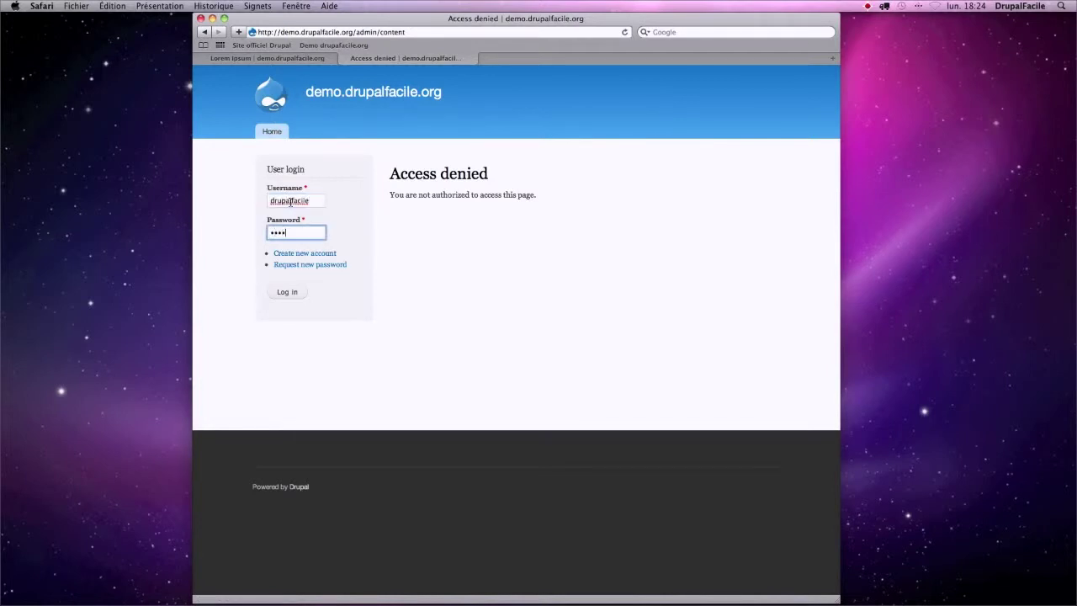
key(Return)
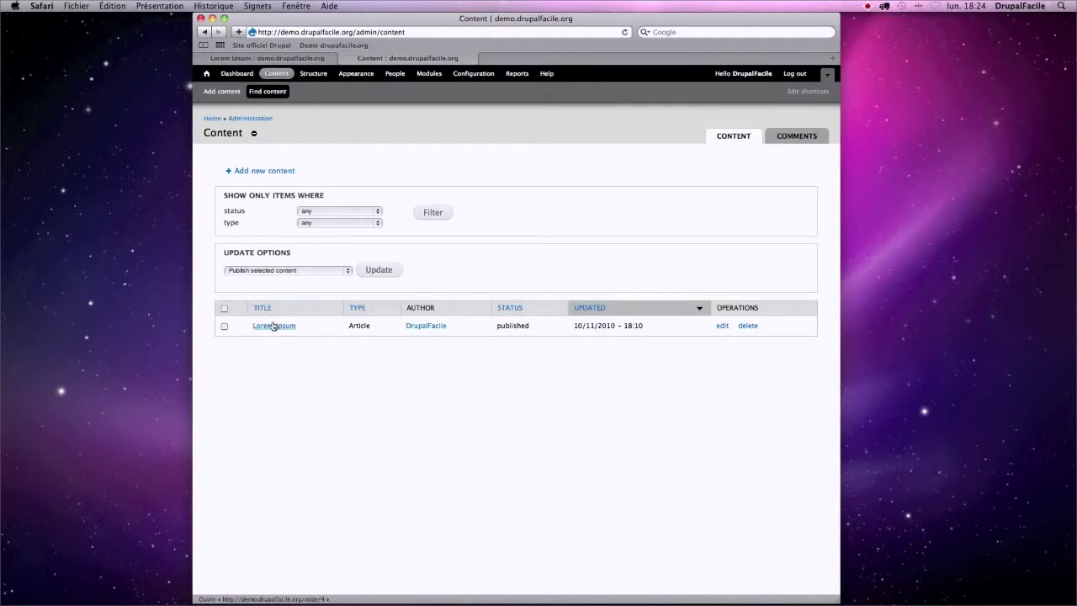
- Open Unapproved comments and view the pending 'Merci pour cet article.' comment
click(797, 135)
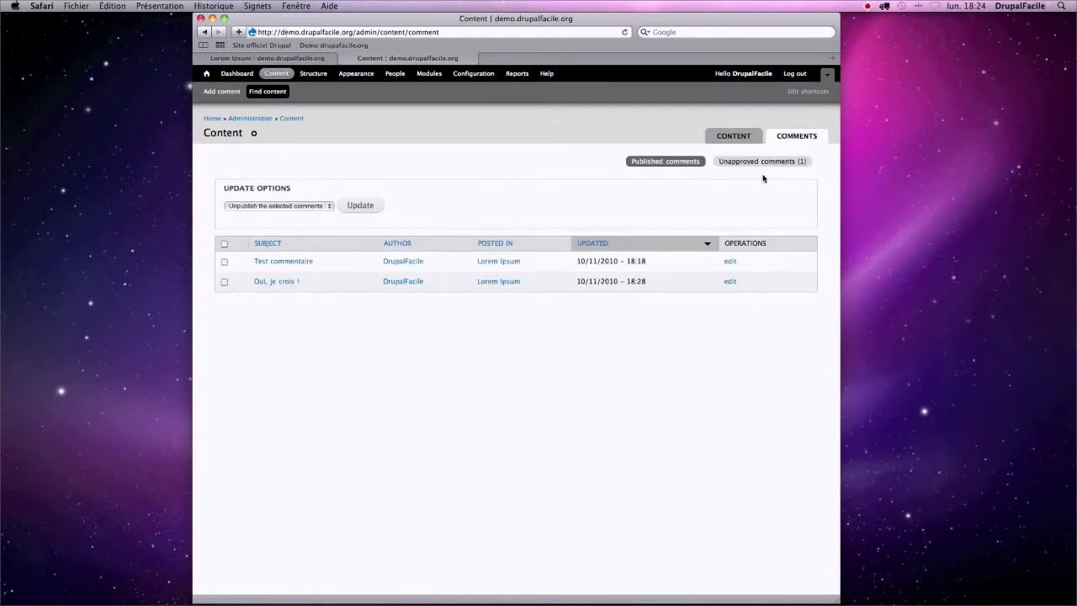
click(795, 161)
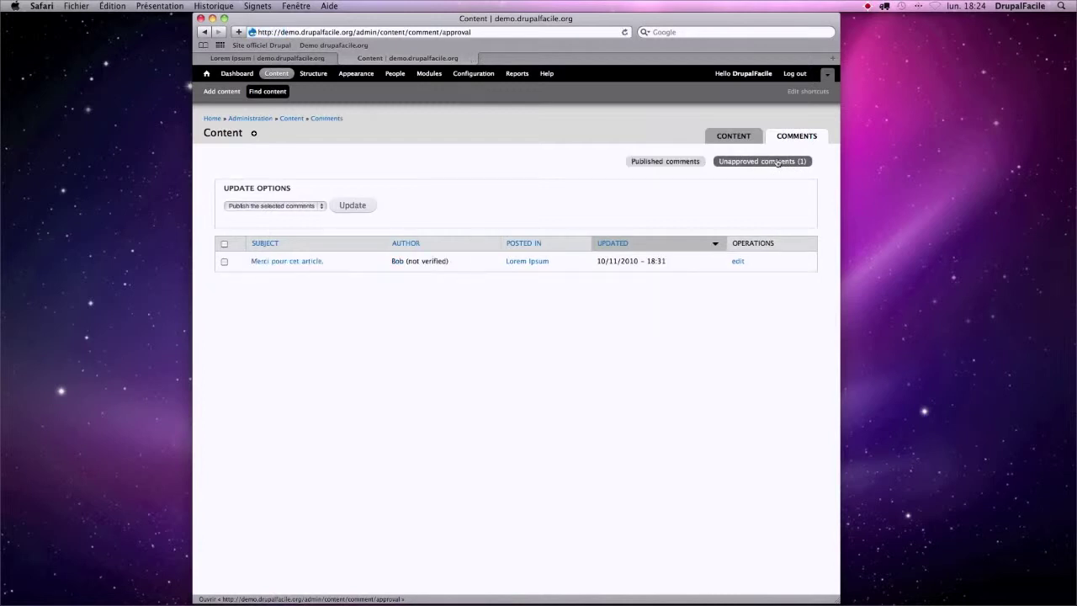
drag(393, 262, 452, 261)
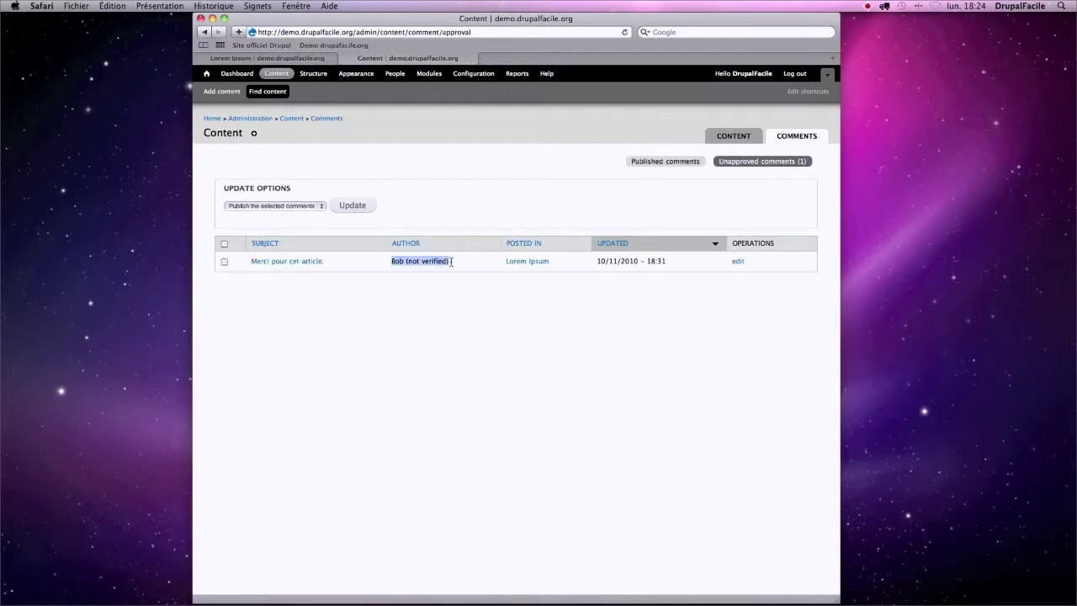
click(310, 262)
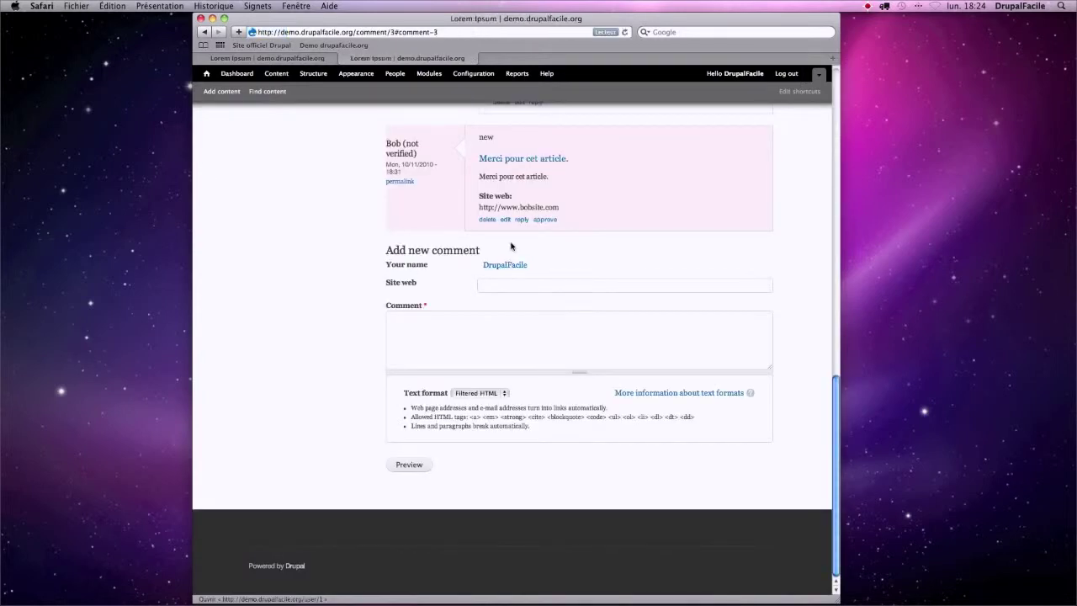
- Approve 'Merci pour cet article.' and switch back to the logged-out Lorem Ipsum article
scroll(468, 249, up, 20)
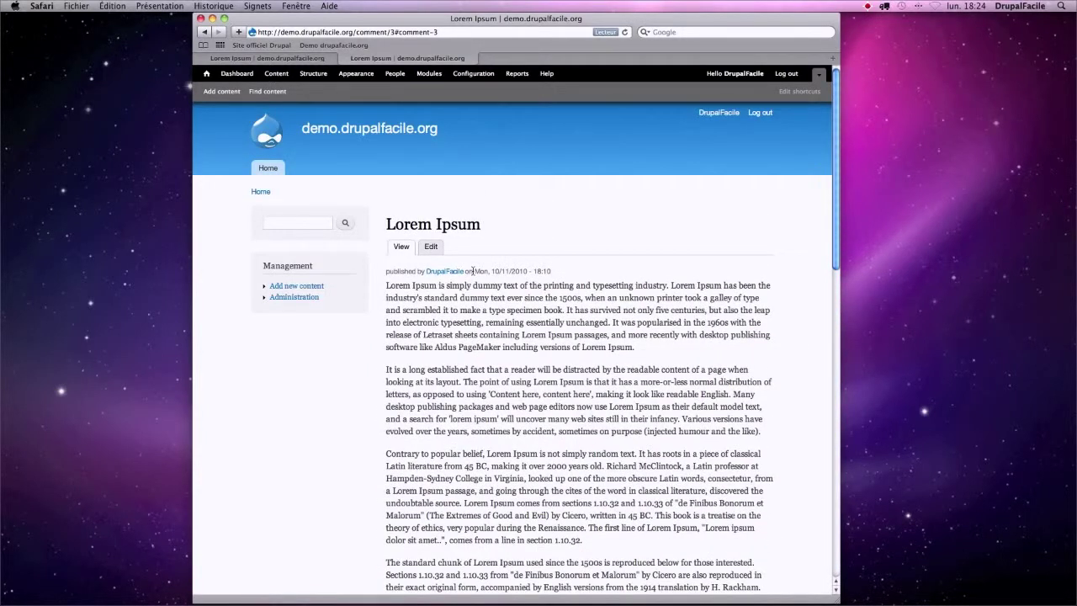
scroll(473, 271, down, 15)
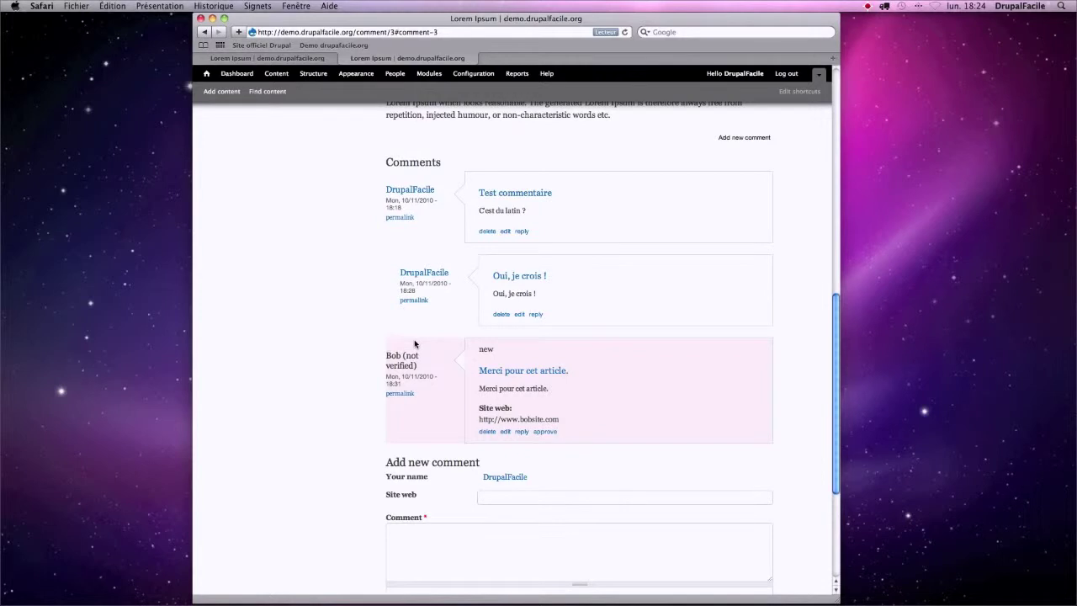
click(545, 432)
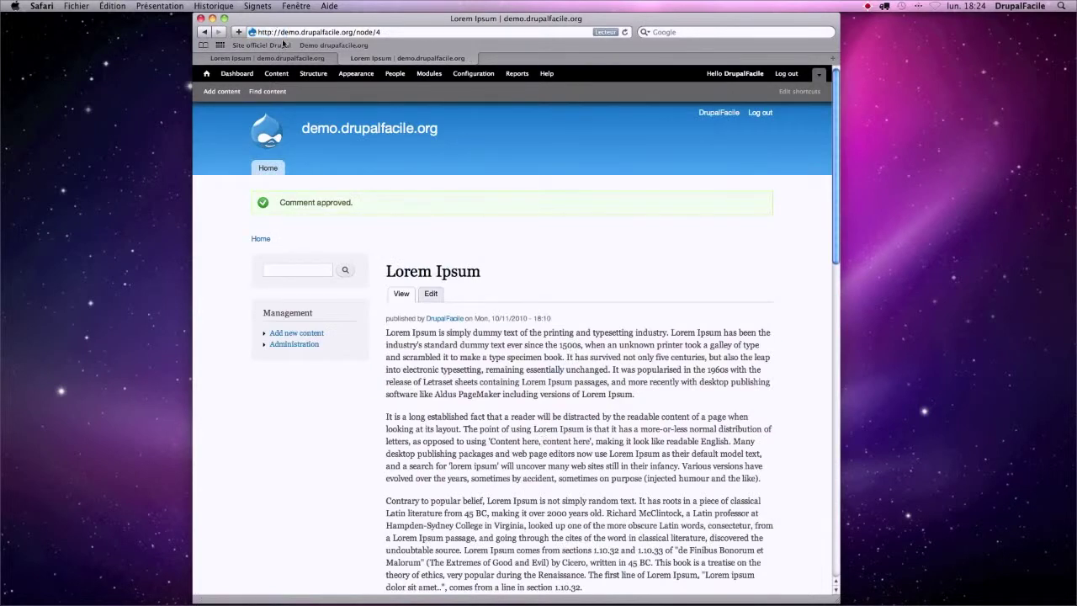
click(289, 58)
scroll(366, 124, up, 3)
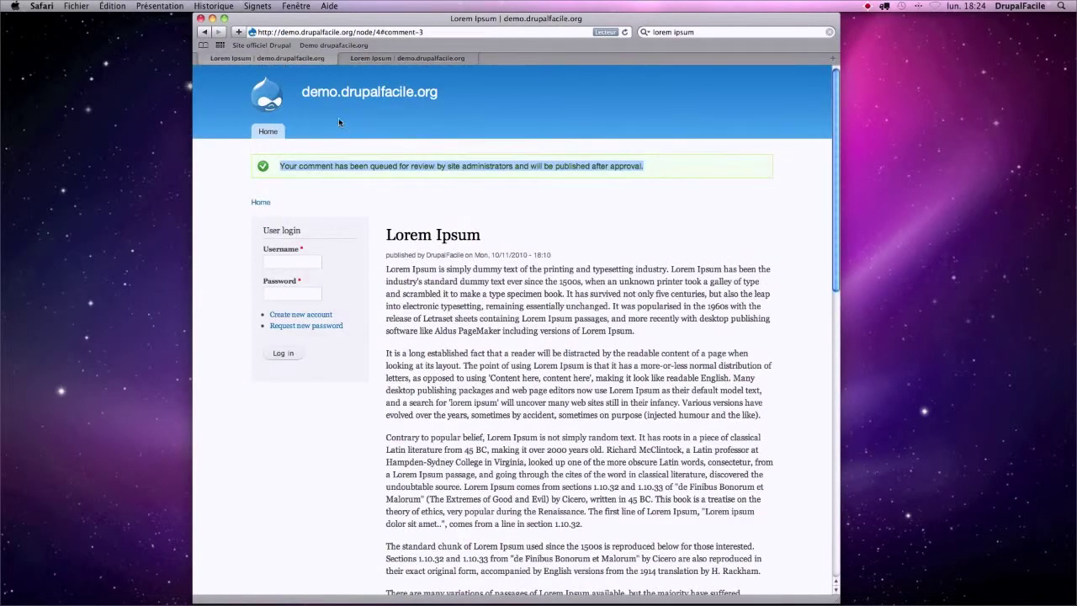
- List the published comments as admin, select all three, and check the Update options
click(383, 58)
click(276, 73)
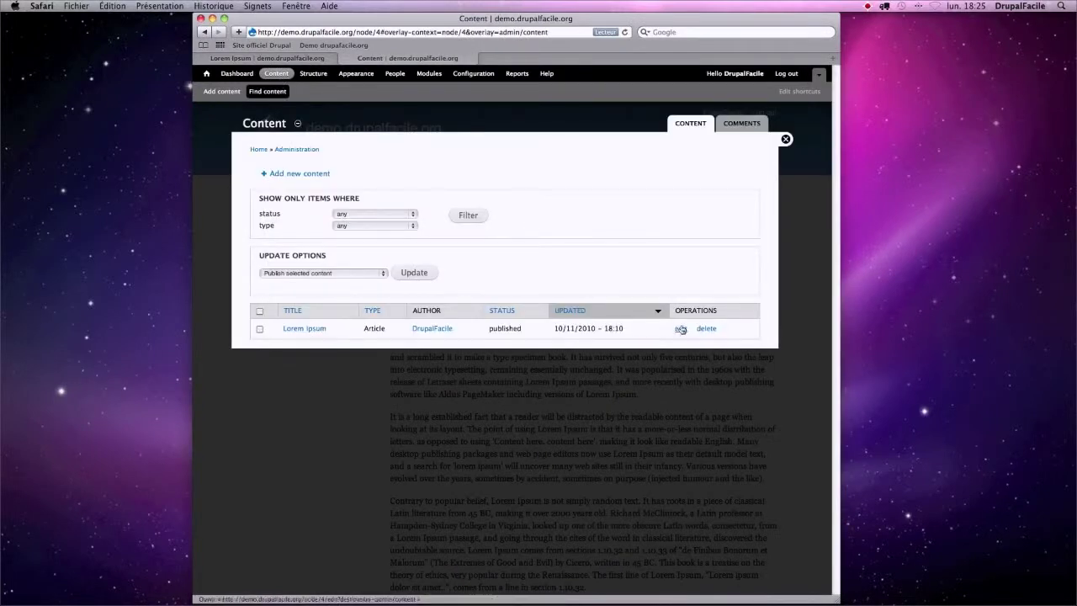
click(740, 124)
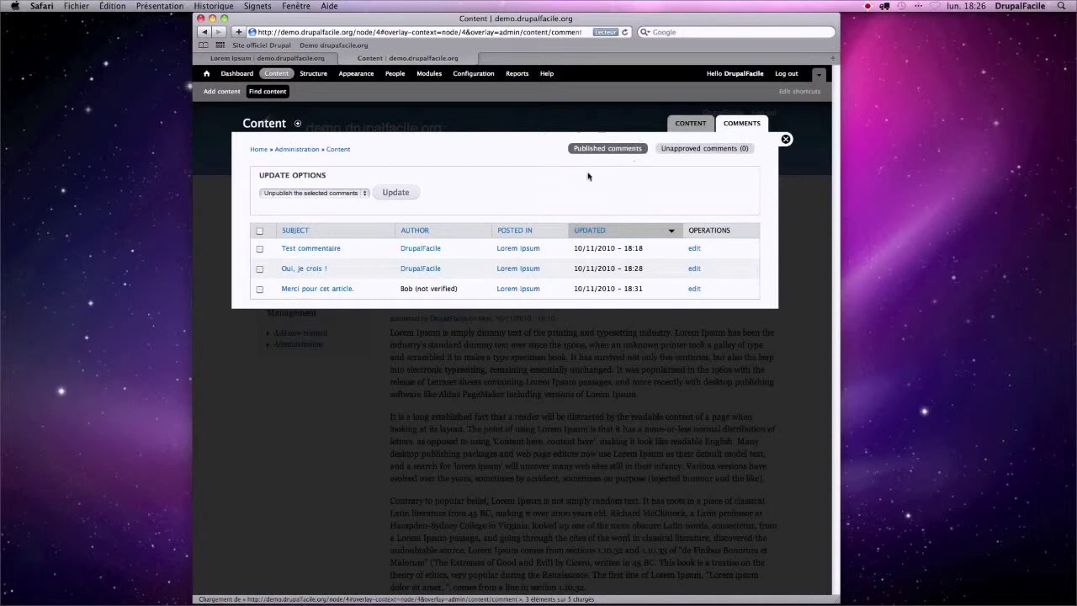
click(259, 231)
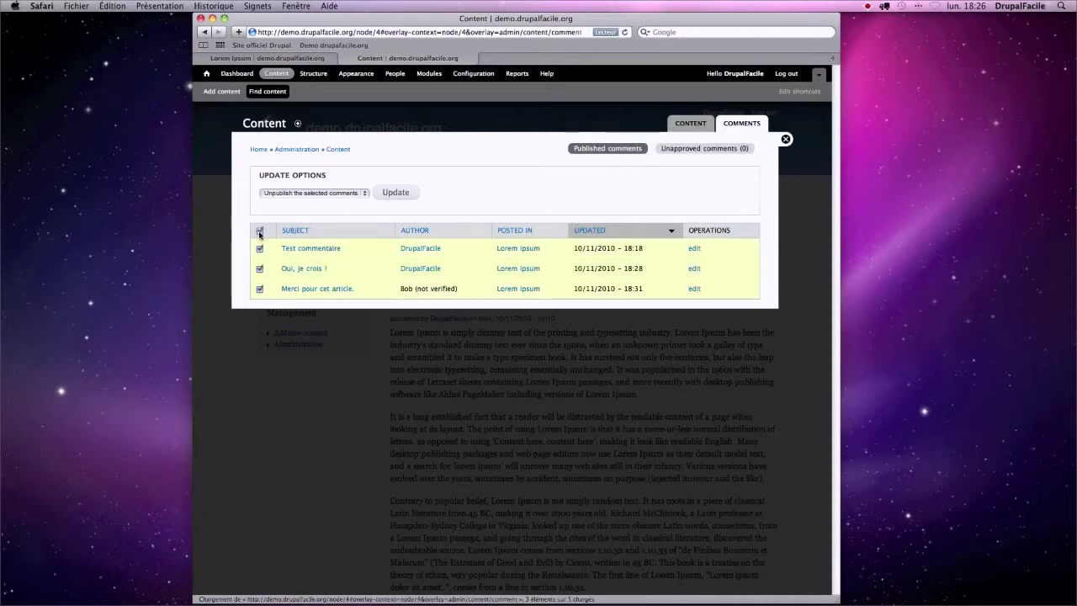
click(290, 194)
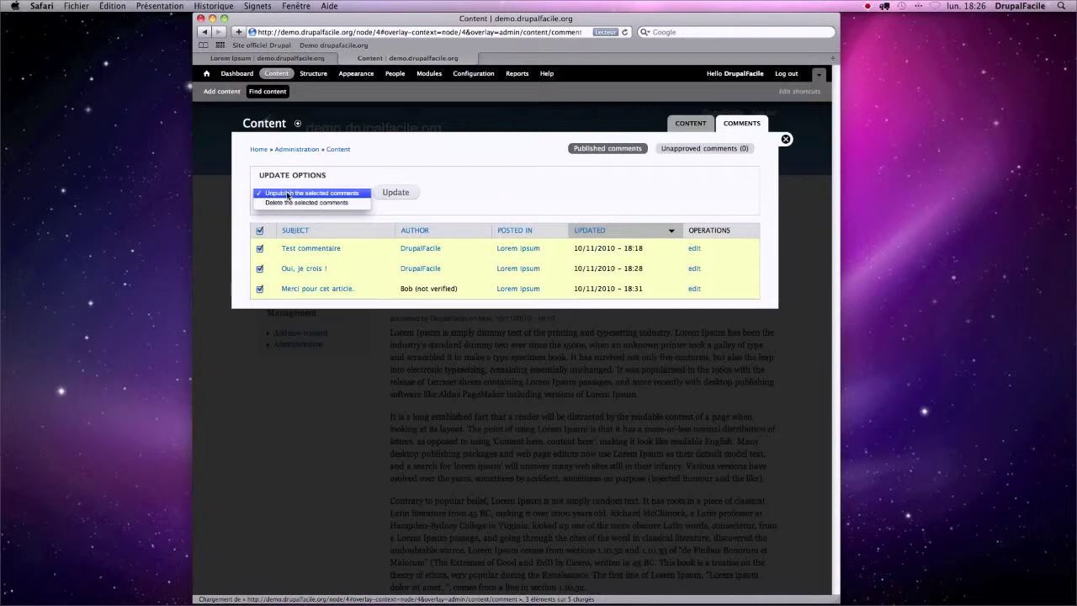
click(502, 199)
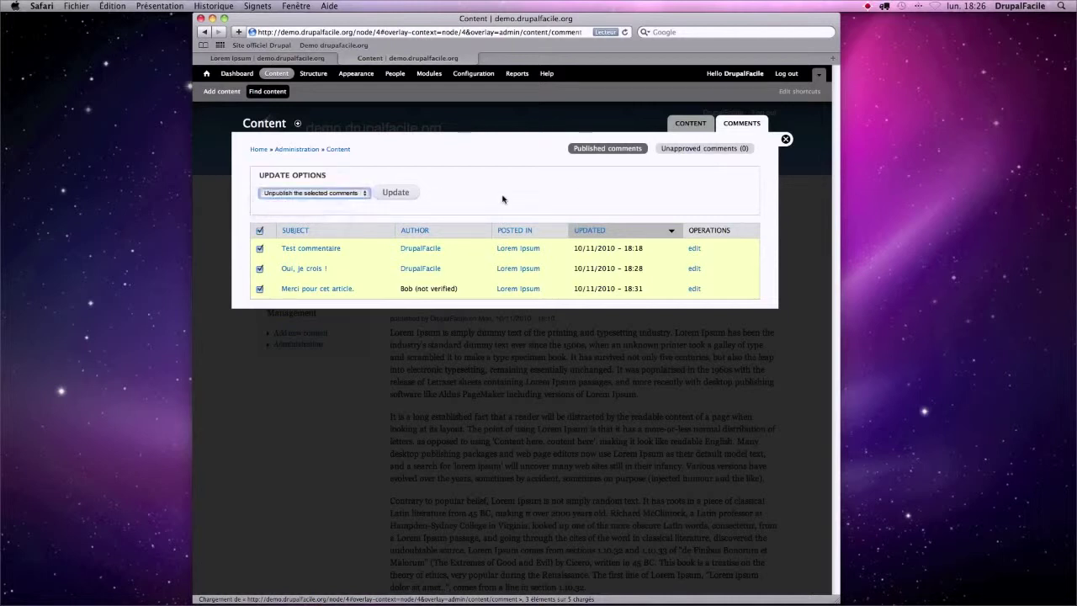